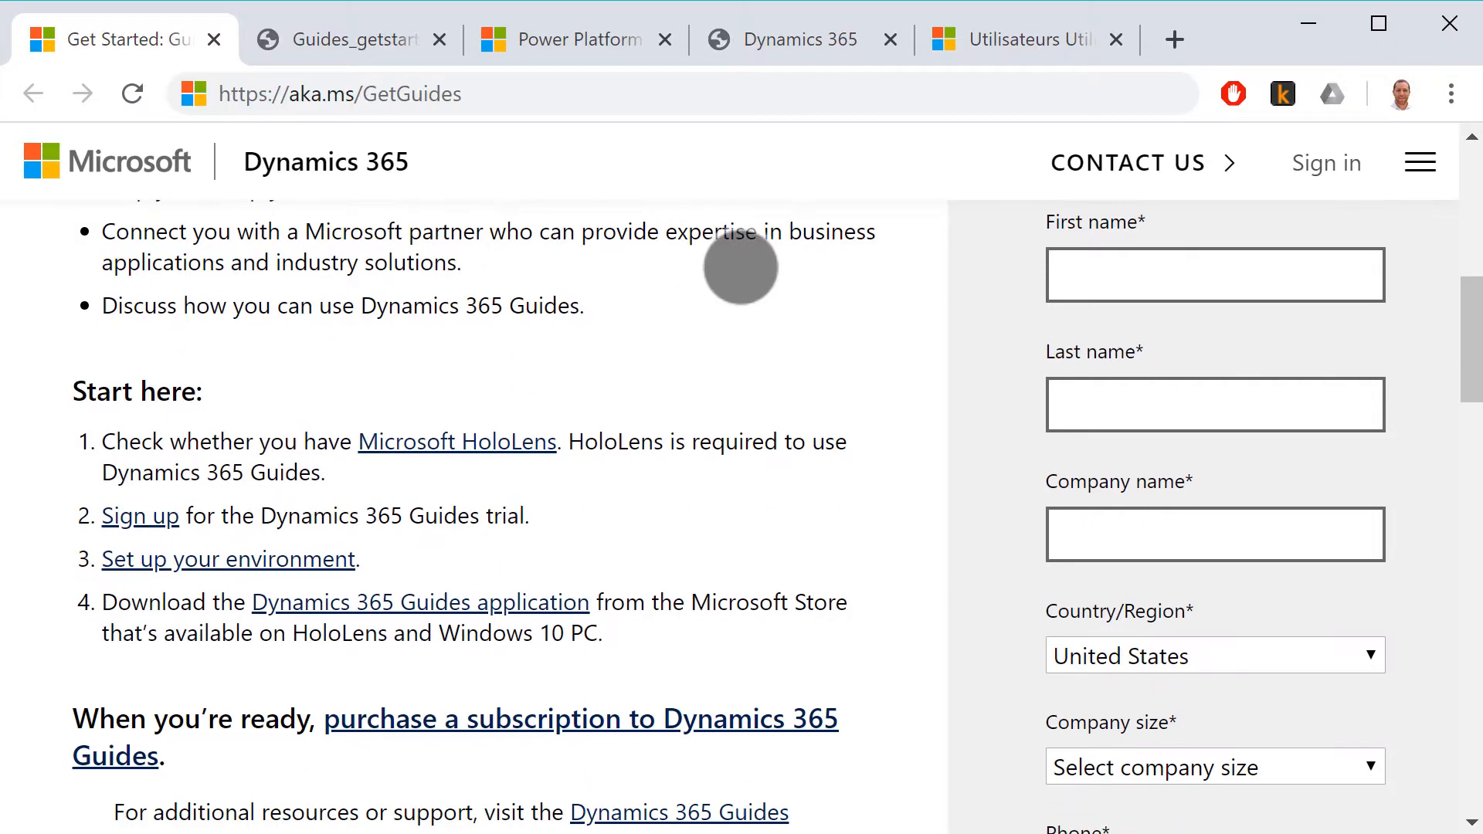
Step: Open the sign-up page for the Dynamics 365 Guides trial from the "Start here" list
scroll(739, 265, "down", 1)
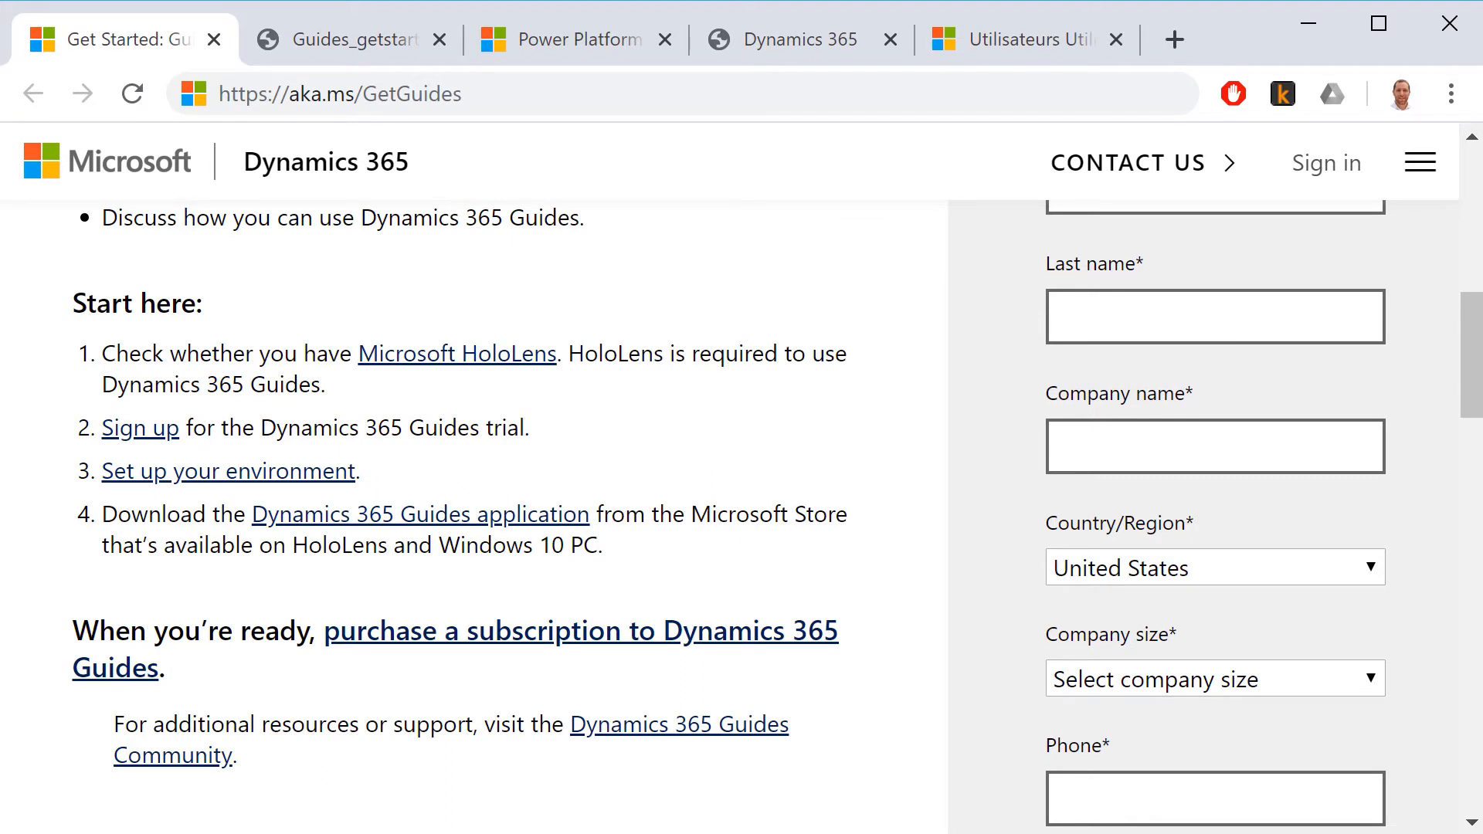
left_click(144, 434)
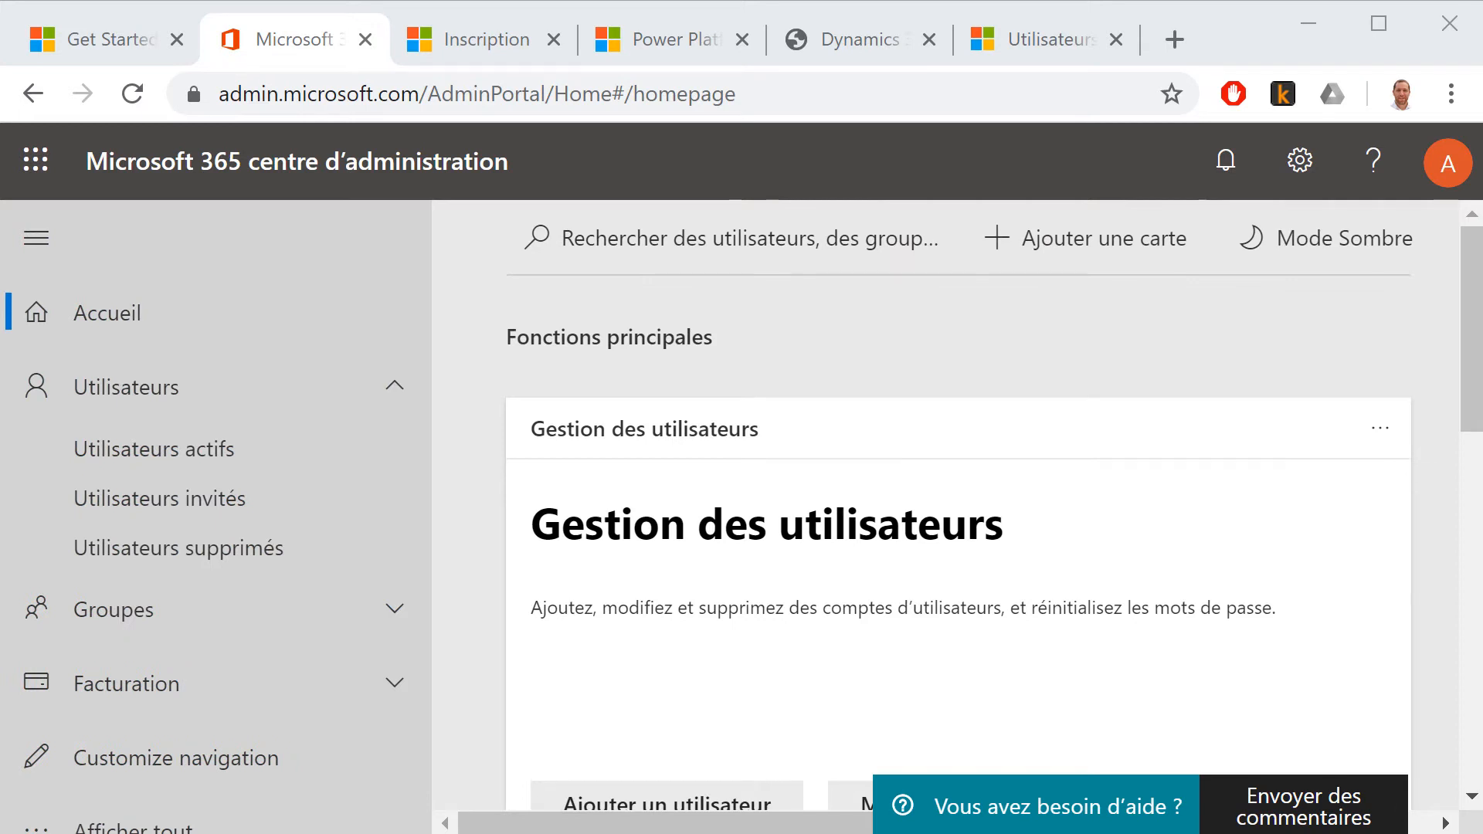
Step: In the Microsoft 365 admin center, open the Admin (AAD) user for editing, view its product licences, and close the details
scroll(1192, 599, "down", 2)
left_click(913, 651)
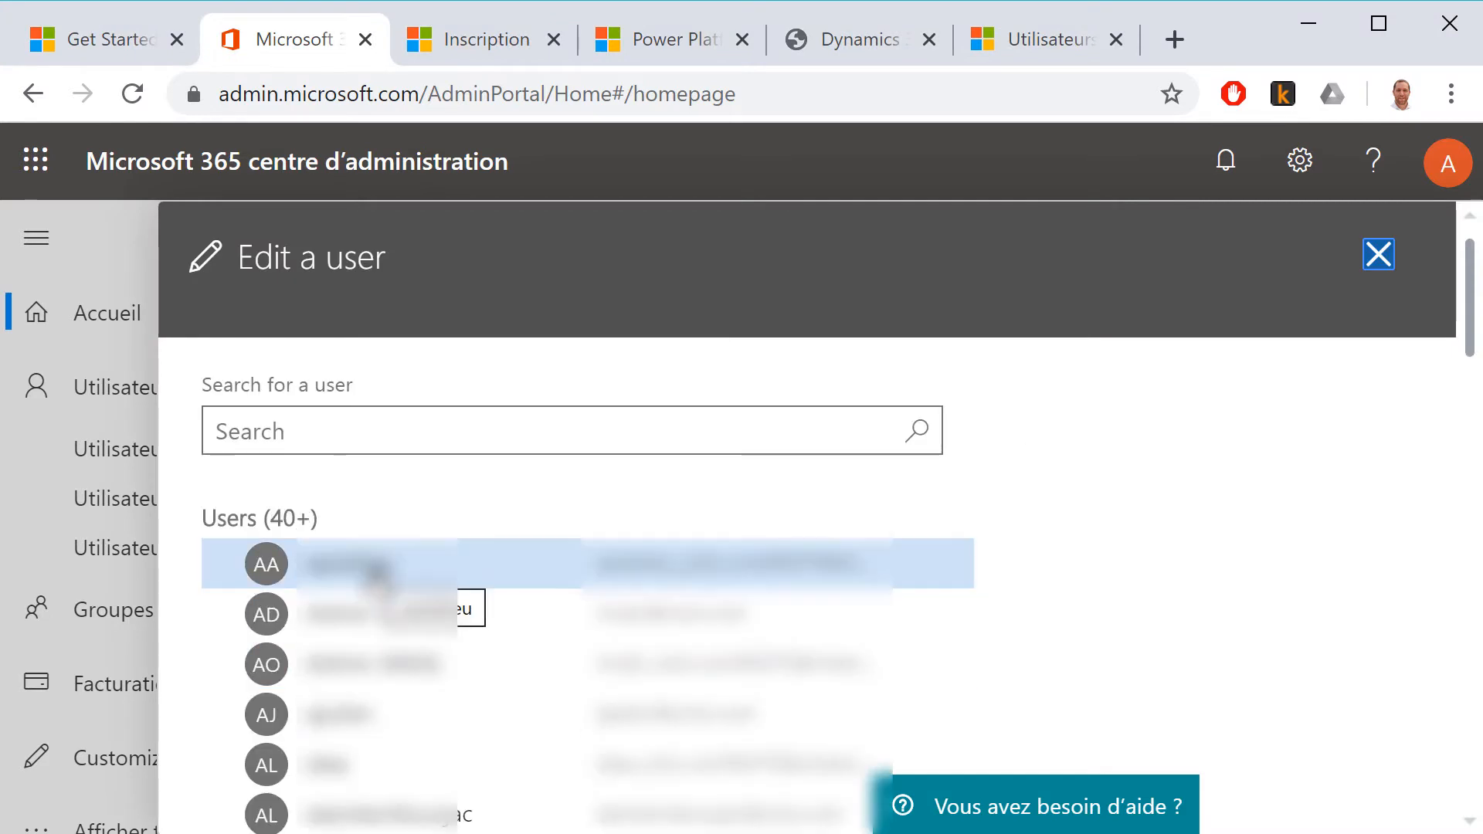
left_click(394, 614)
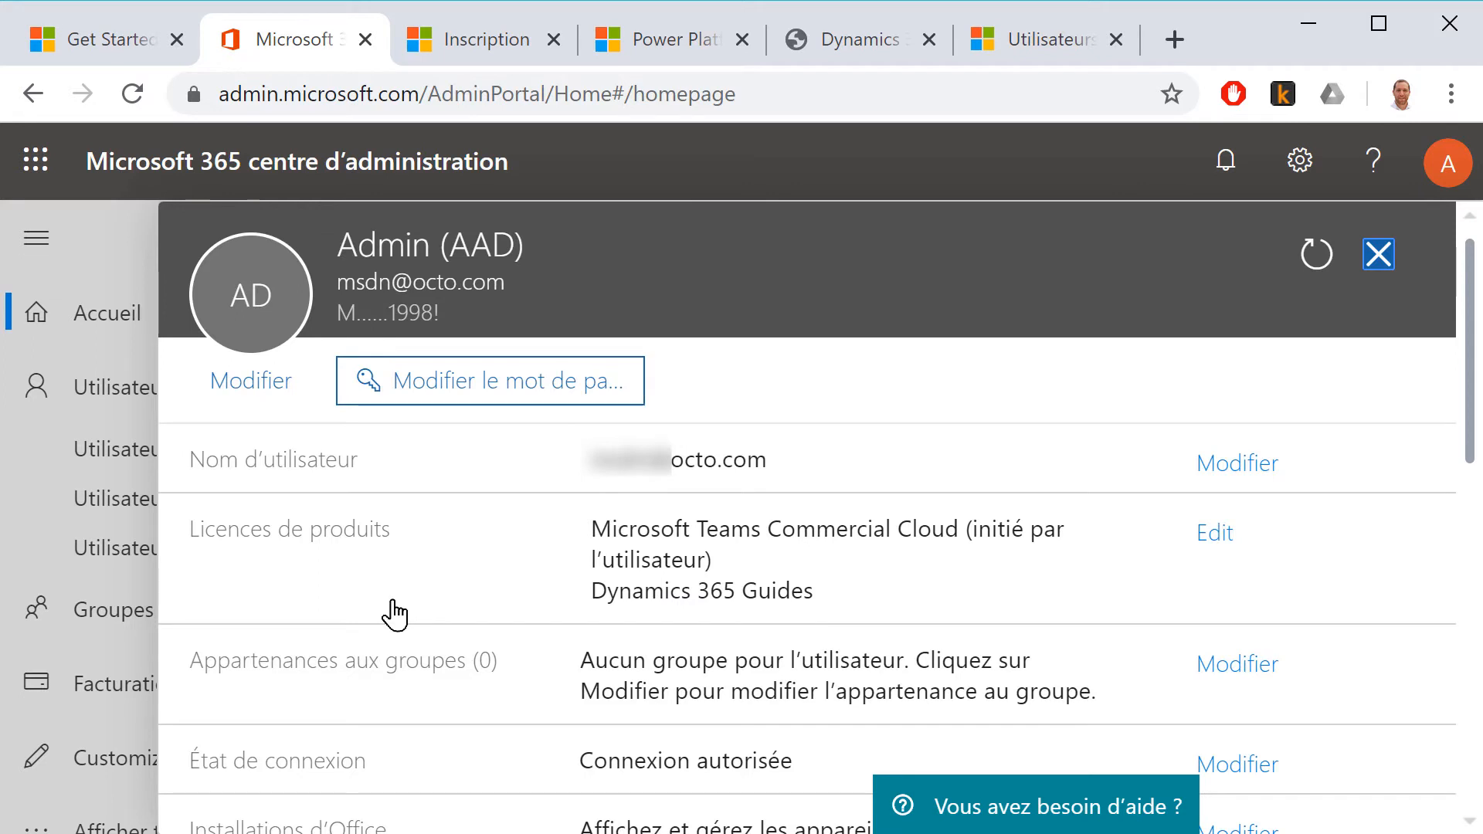
left_click(1215, 540)
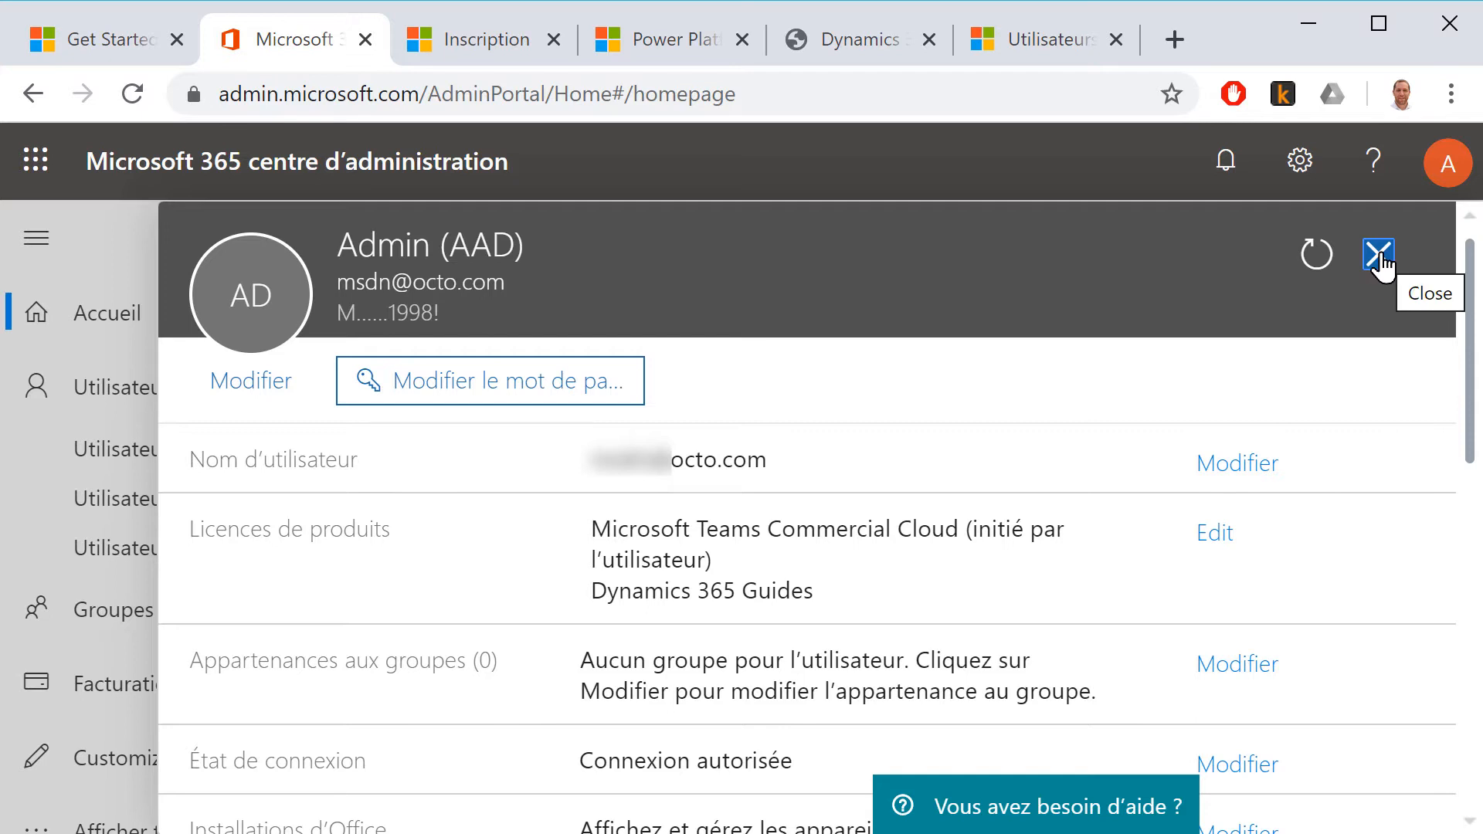
left_click(1379, 255)
Step: Review the licences and applications of the first user under Utilisateurs actifs, and close the details without saving
left_click(161, 454)
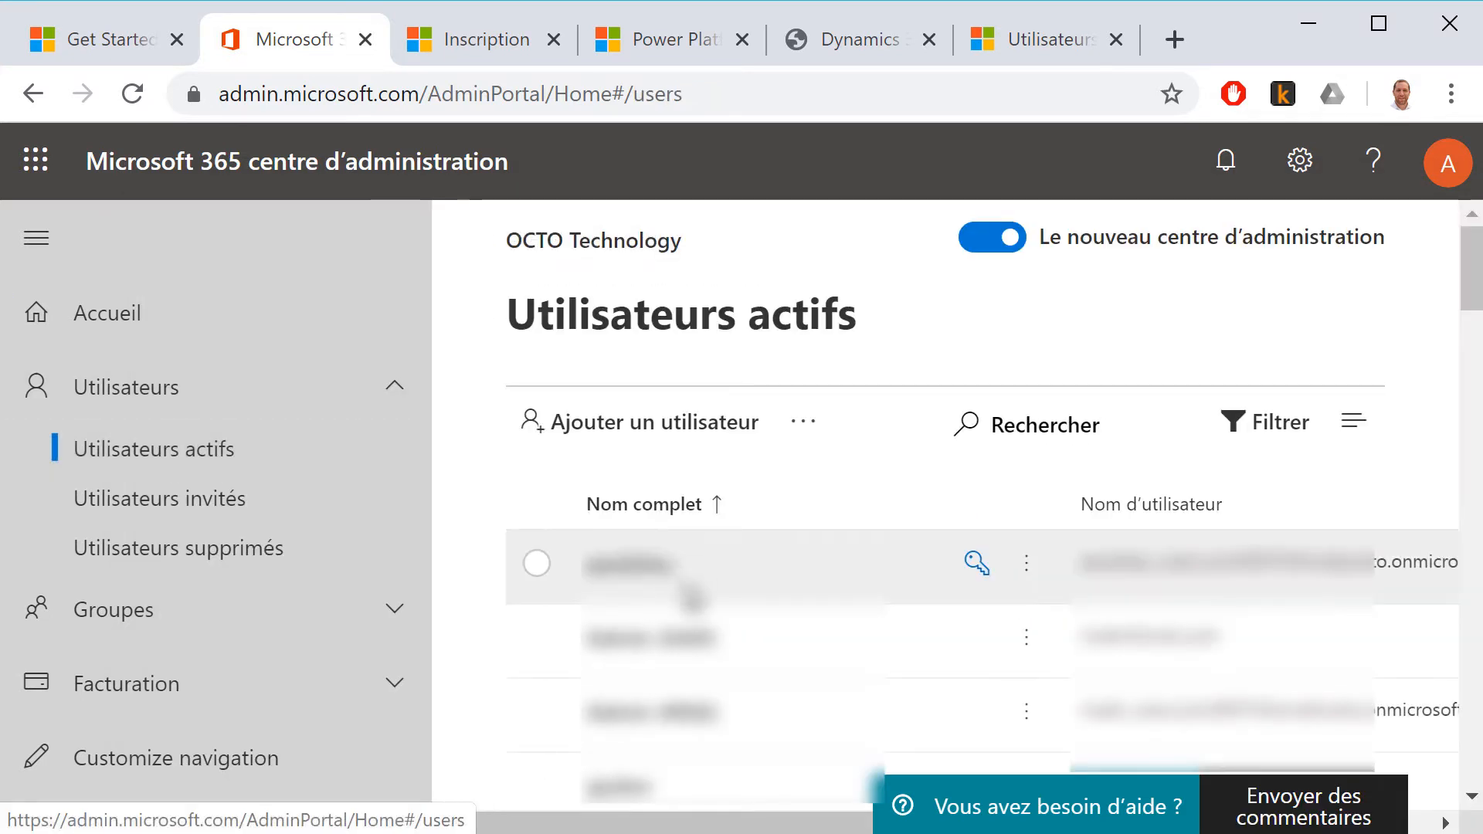
left_click(629, 566)
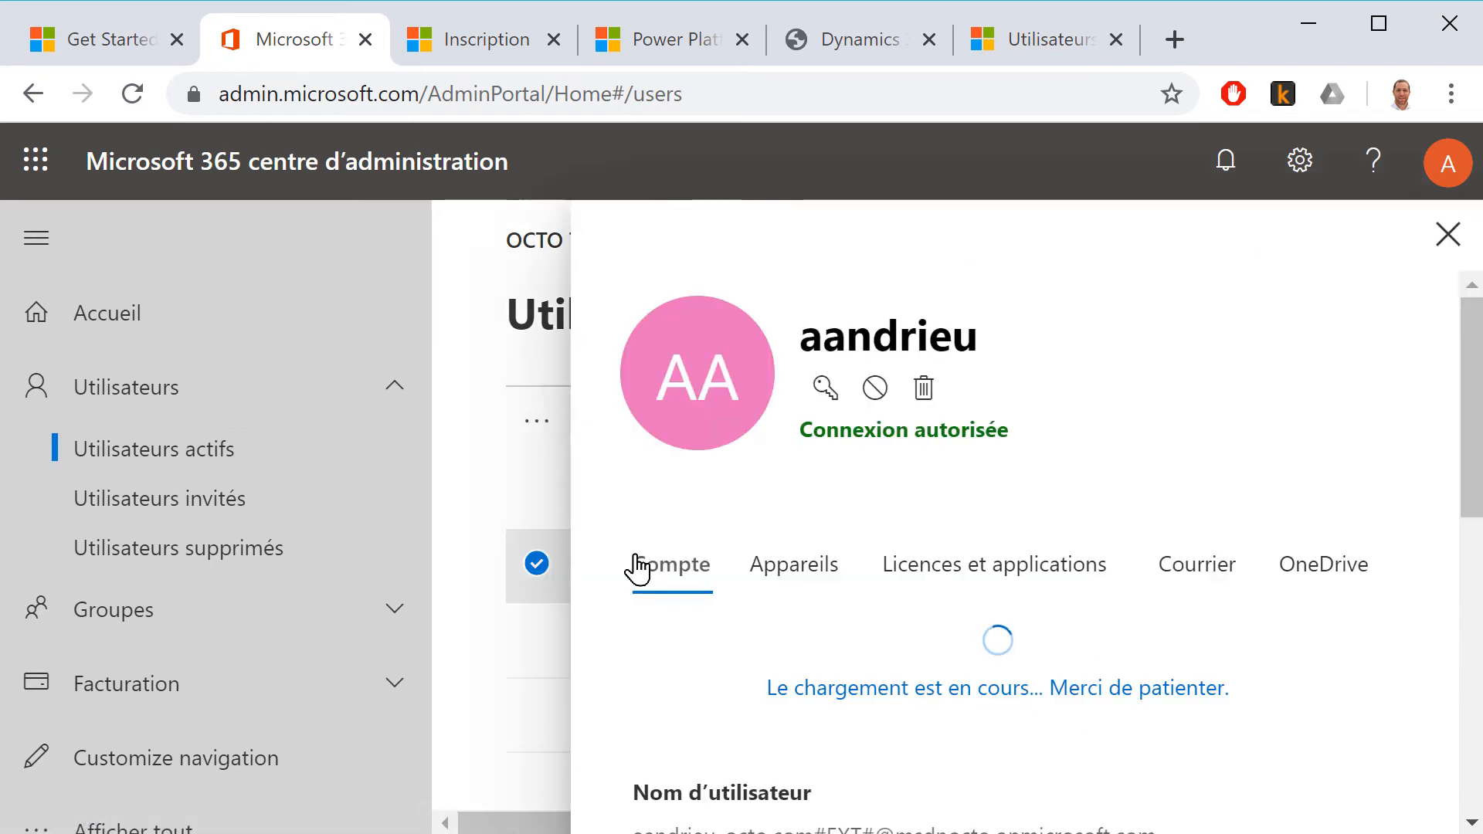
left_click(955, 572)
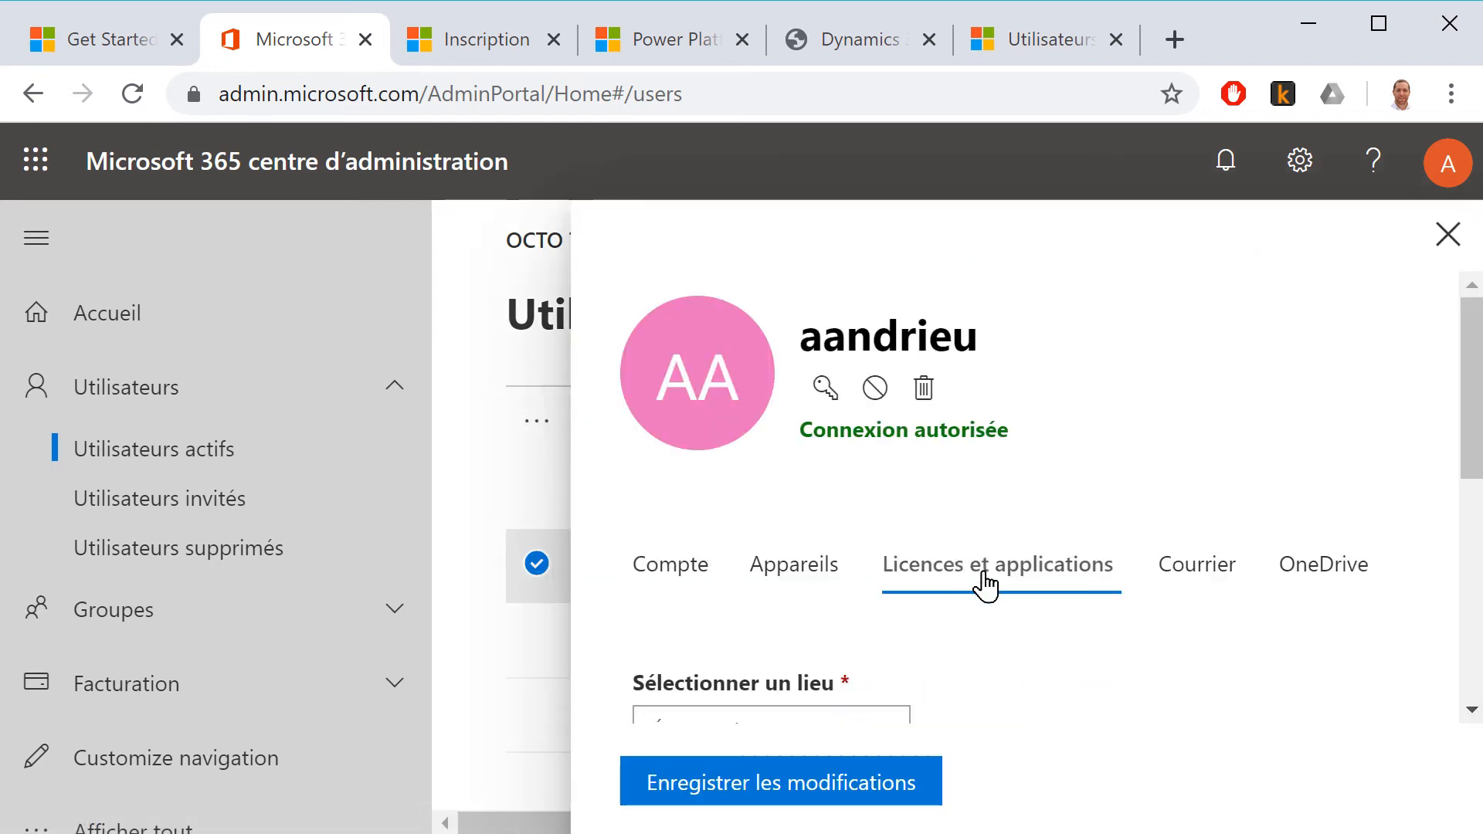
scroll(984, 585, "down", 2)
scroll(984, 585, "down", 3)
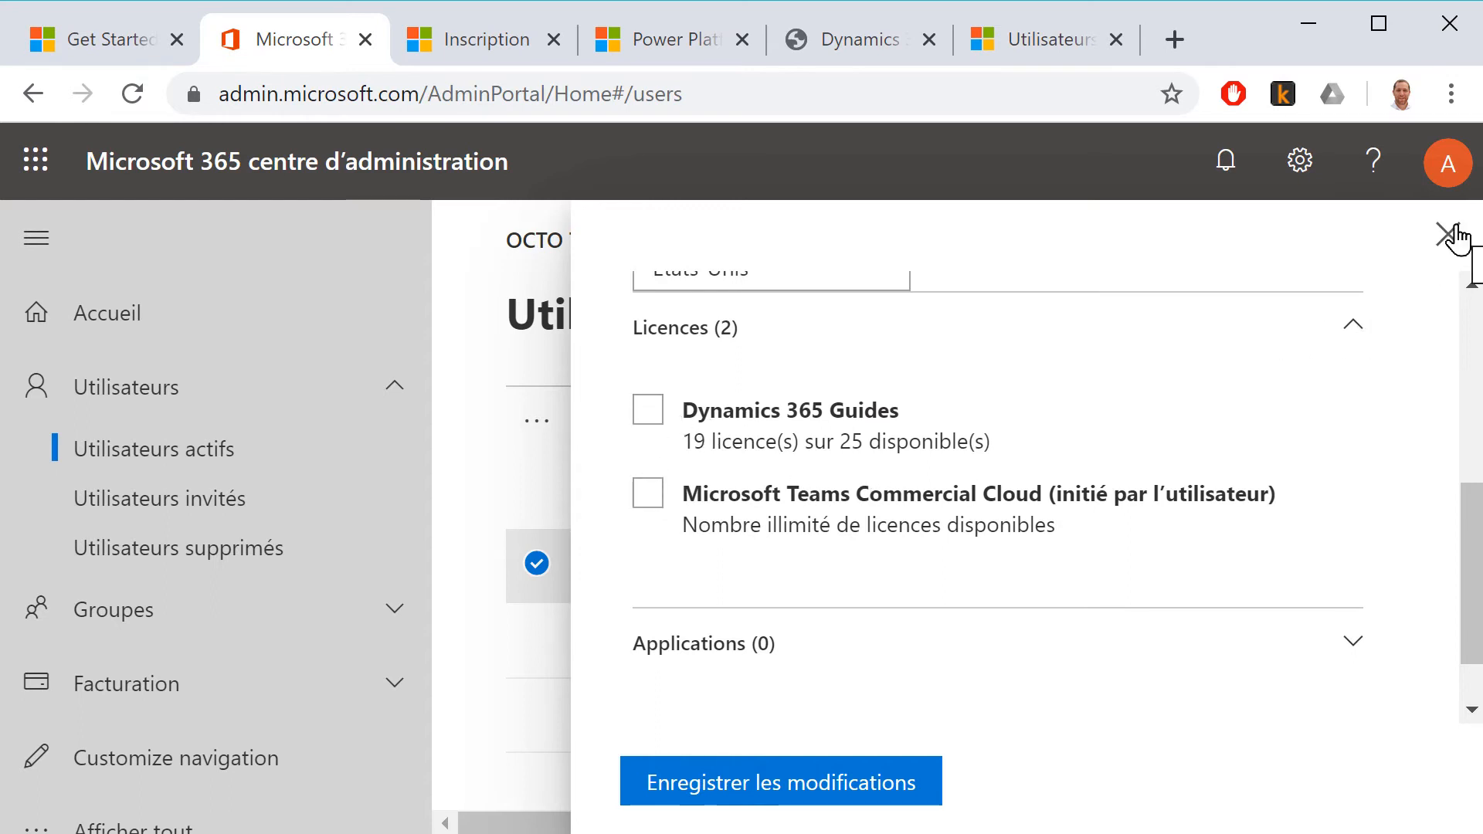
left_click(1455, 235)
Step: Open the billing Licences page and view the users assigned to the first listed product
left_click(281, 673)
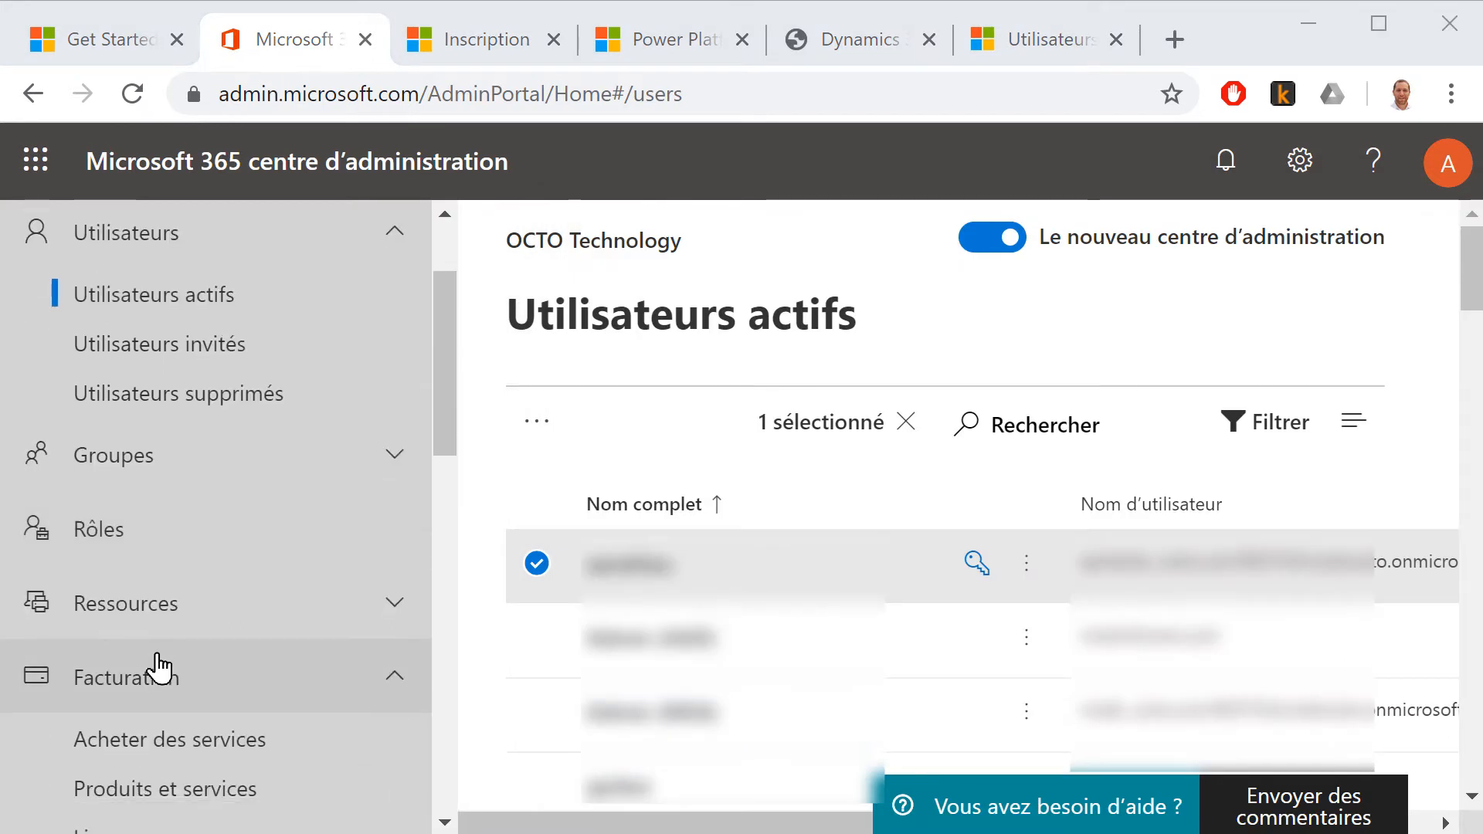
scroll(172, 695, "down", 4)
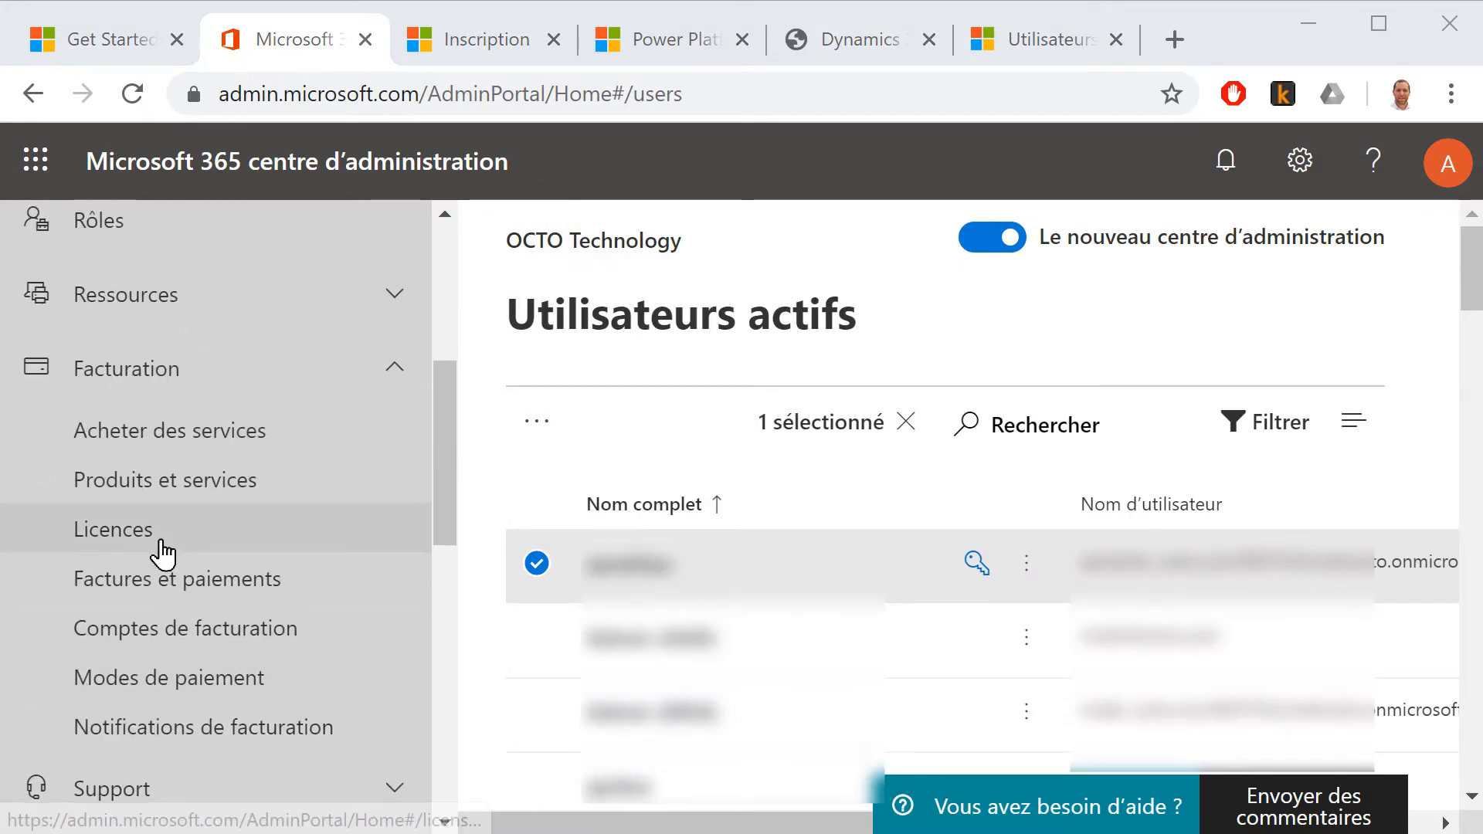
left_click(162, 552)
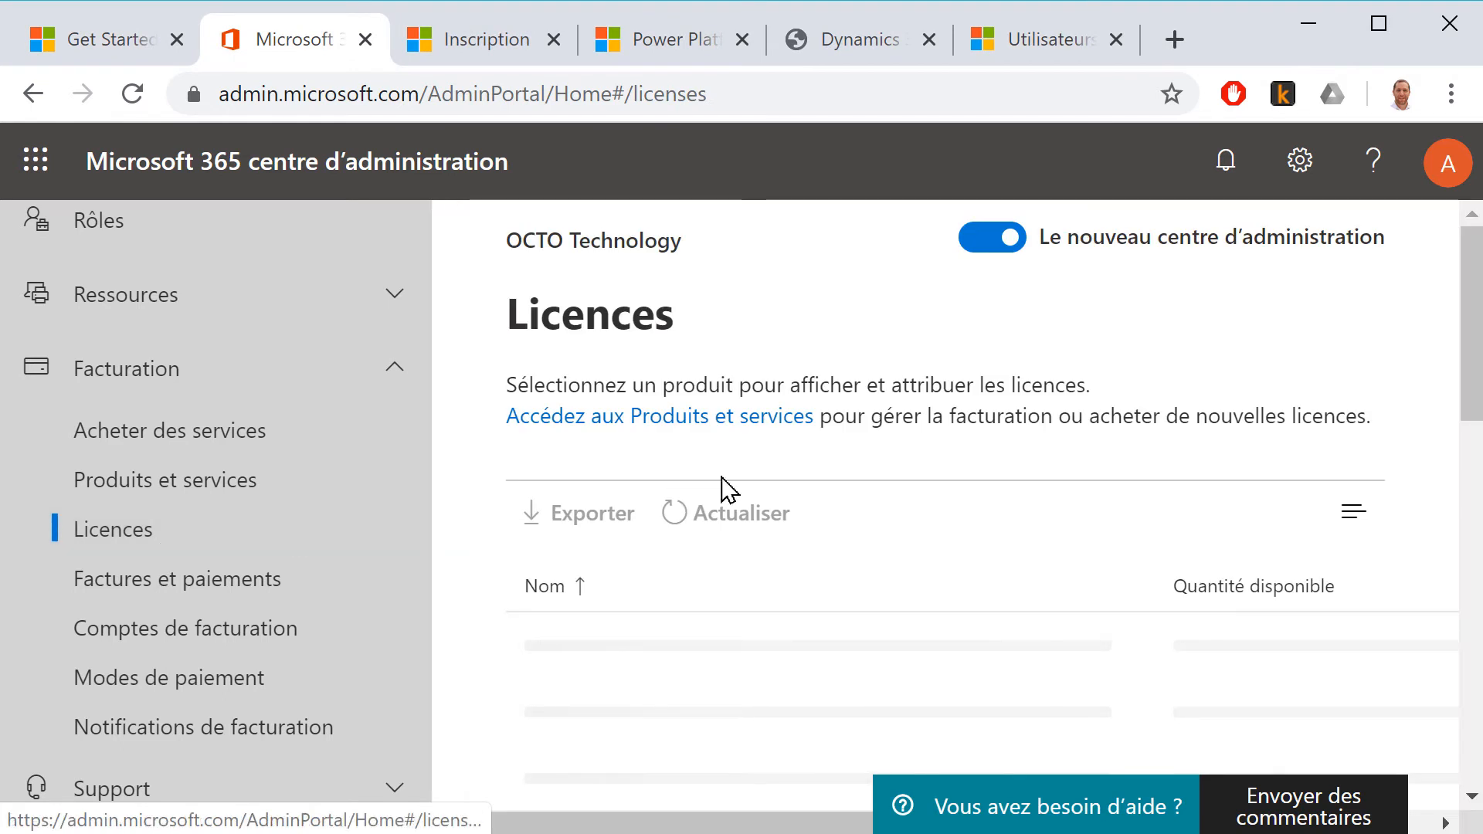
left_click(640, 650)
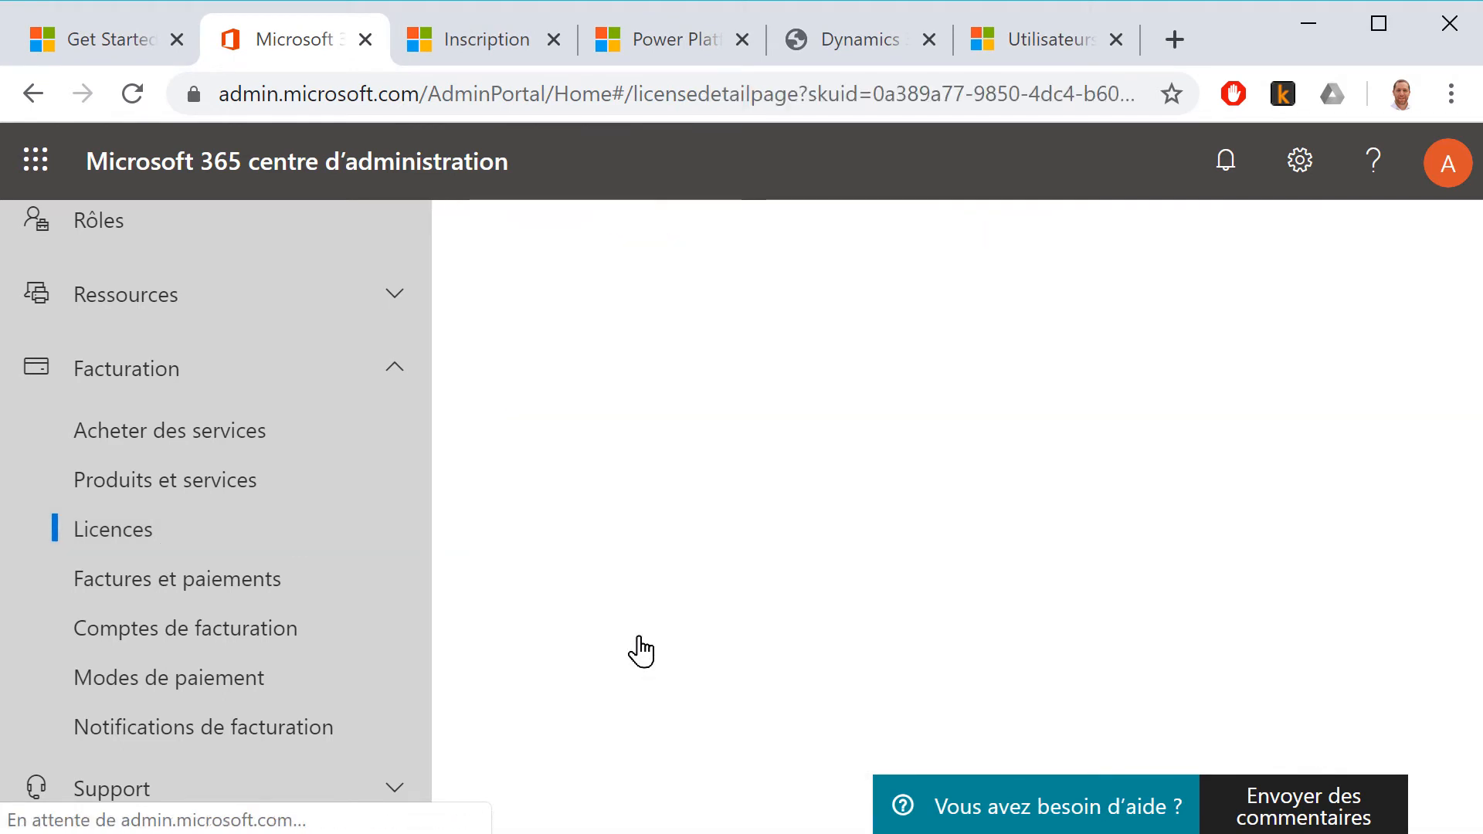
scroll(744, 606, "down", 5)
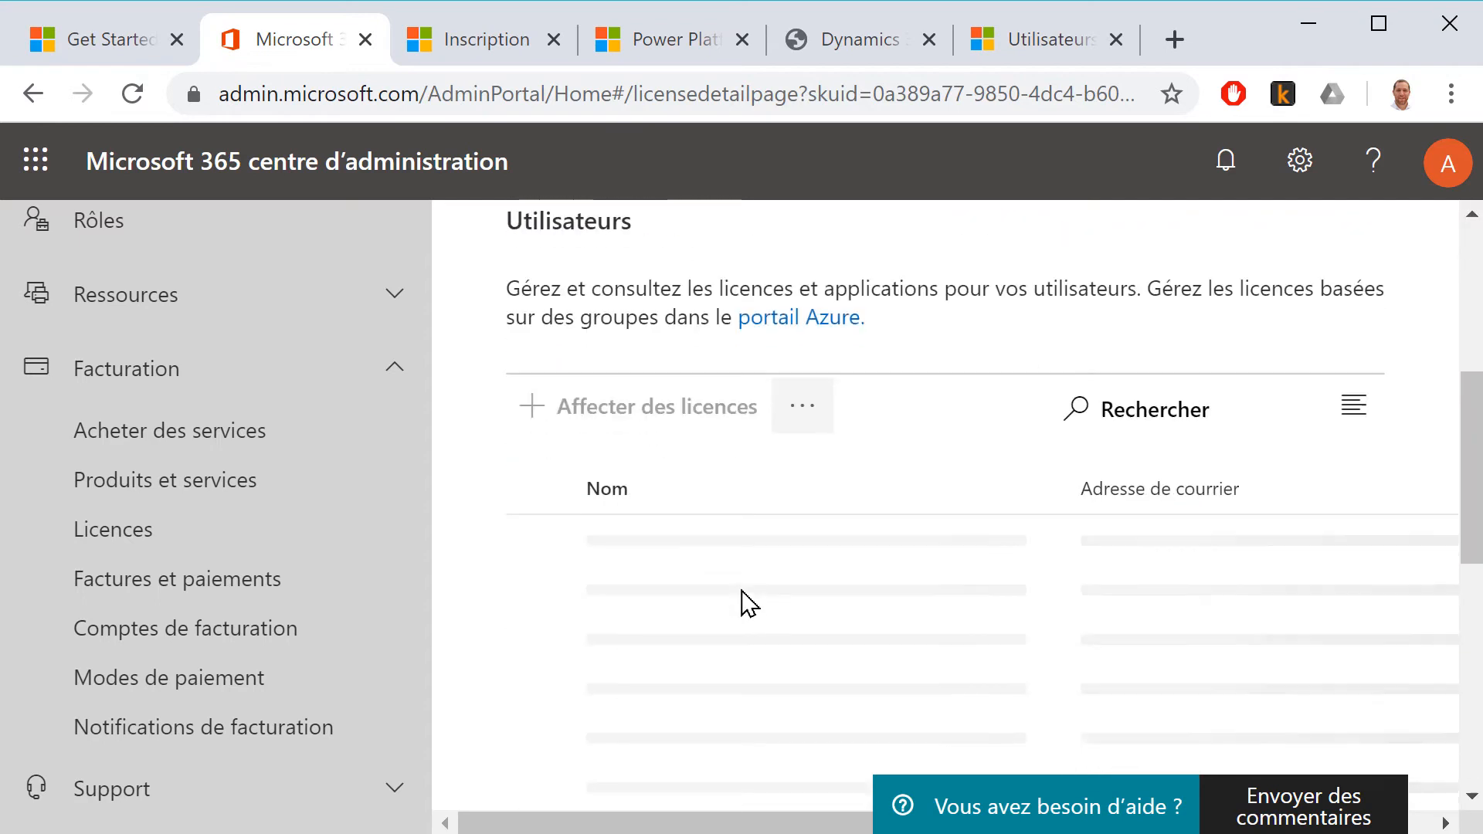
scroll(743, 603, "down", 2)
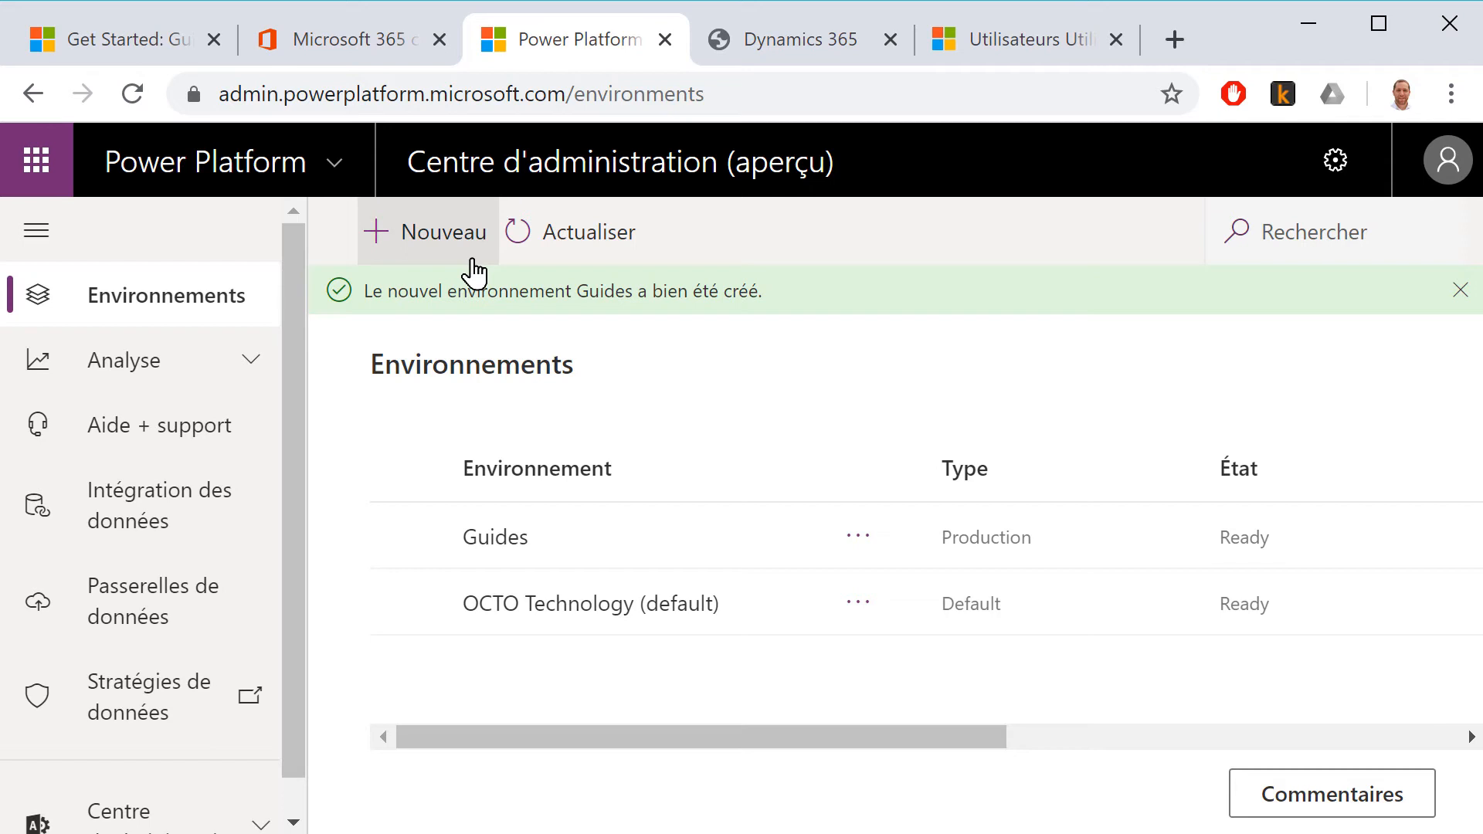
Step: In the Power Platform admin center, configure a new Production environment with a database, and cancel it without saving
left_click(474, 271)
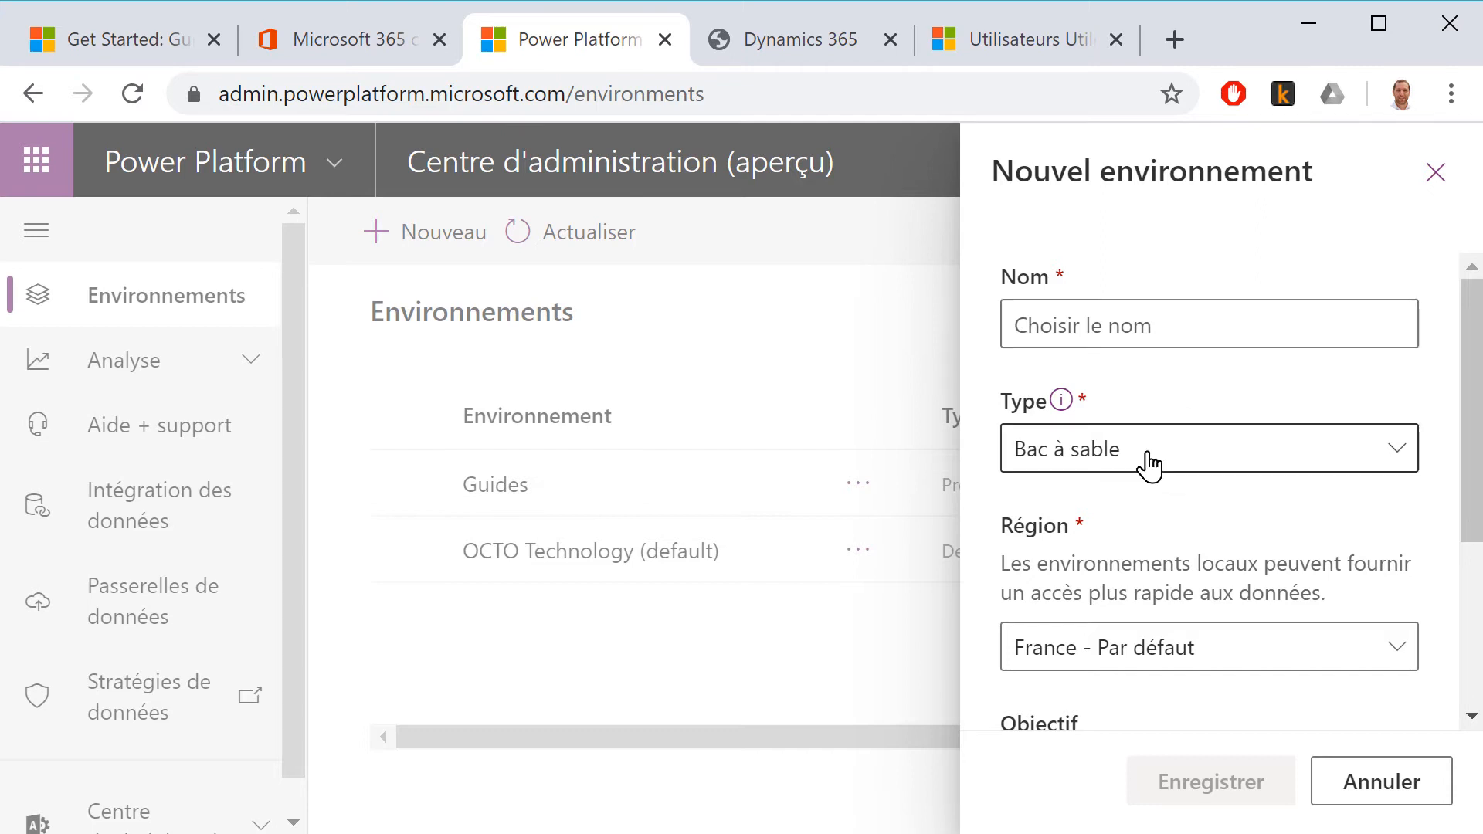
left_click(1135, 464)
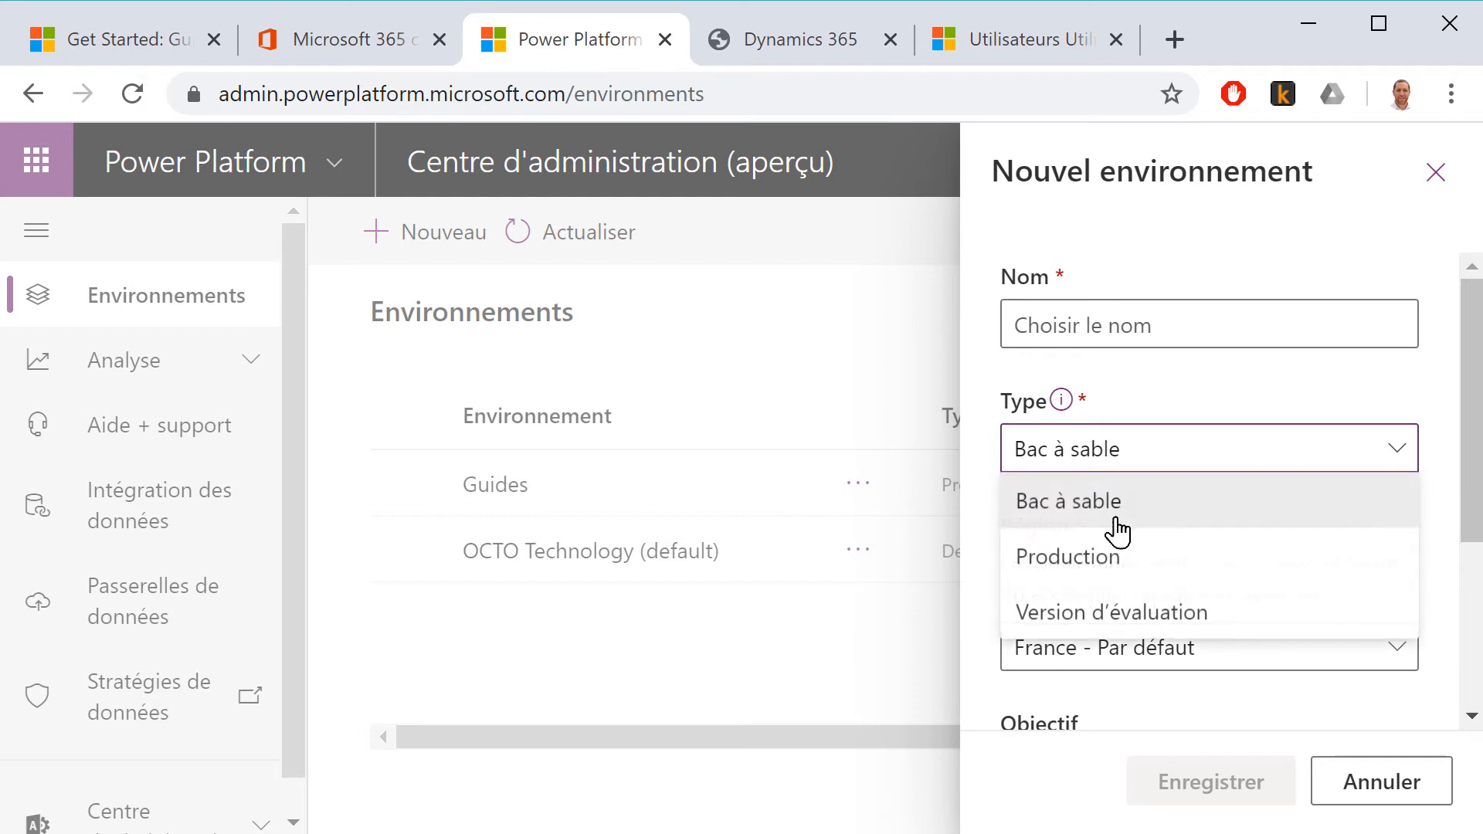
left_click(1105, 562)
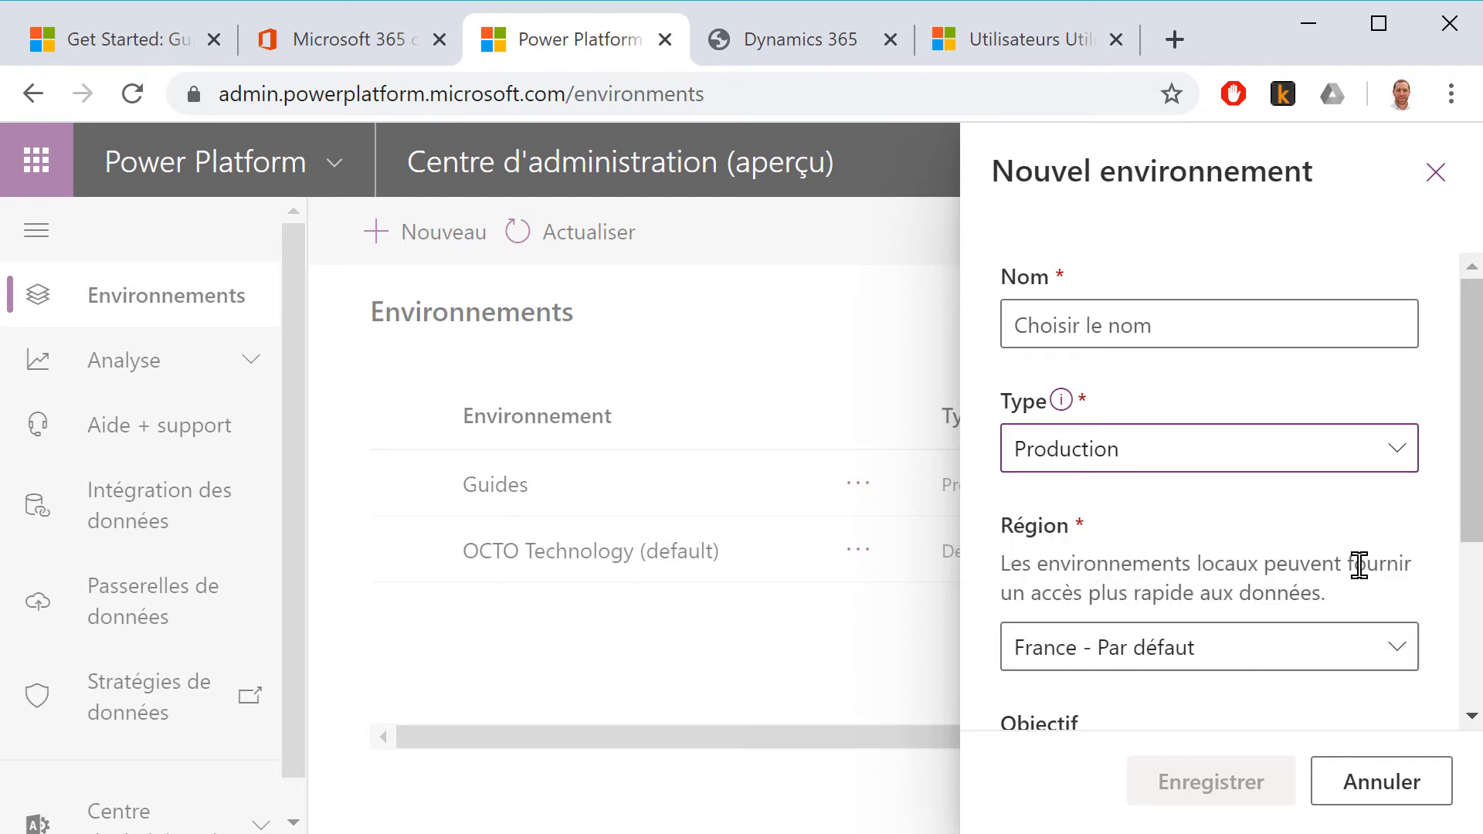
scroll(1353, 553, "down", 3)
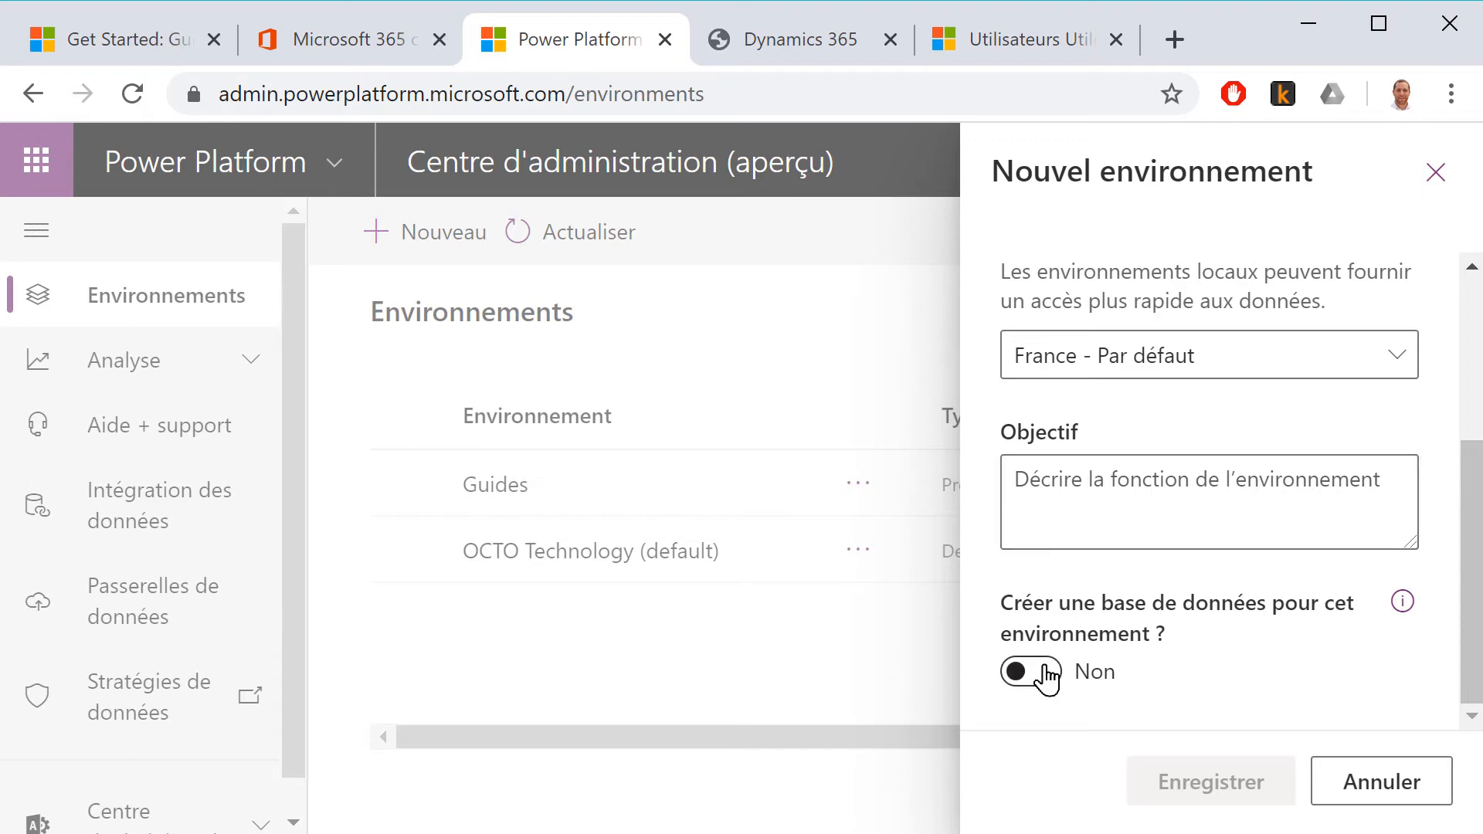
left_click(1047, 677)
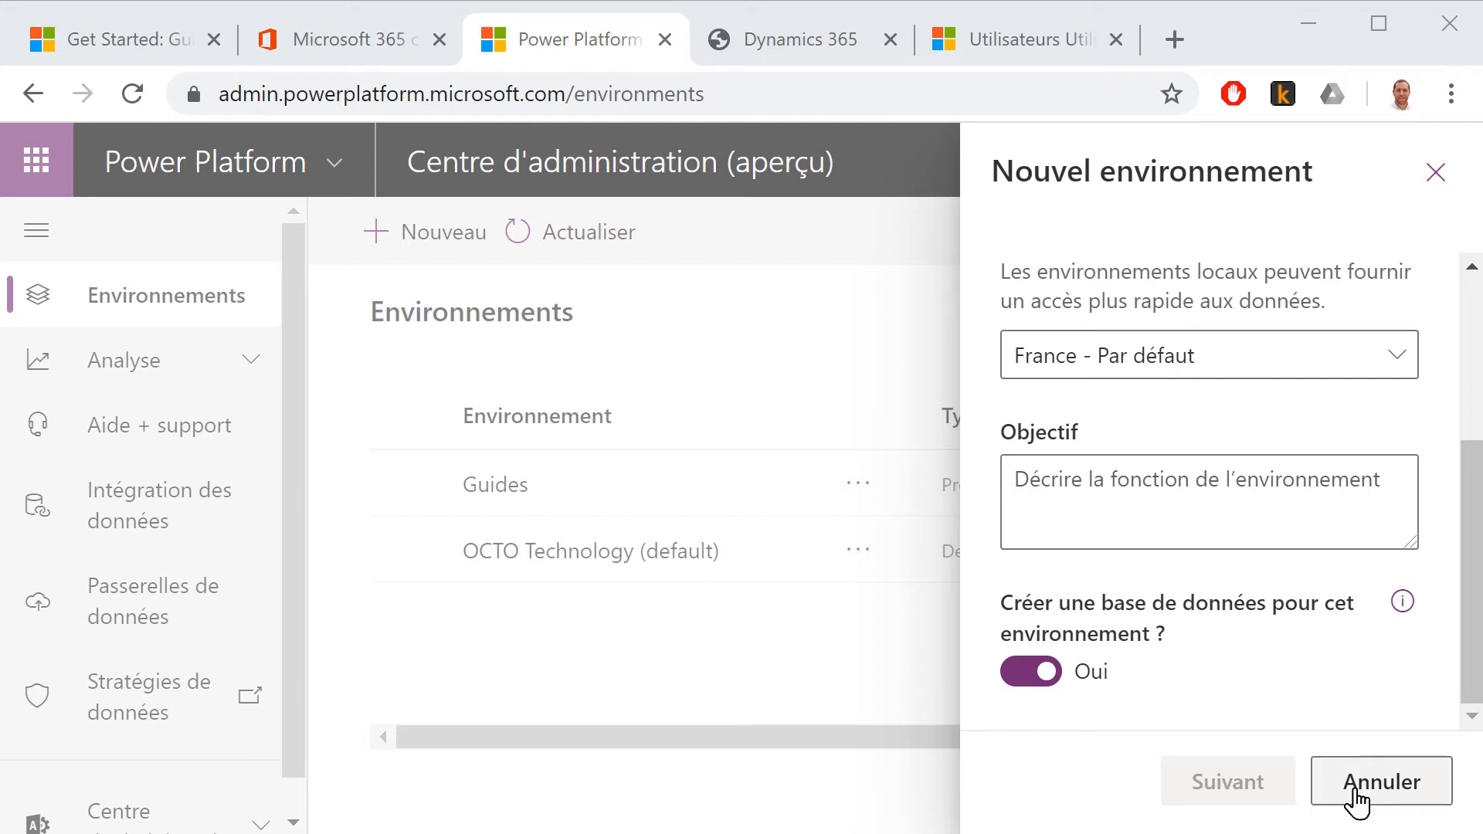
left_click(1353, 795)
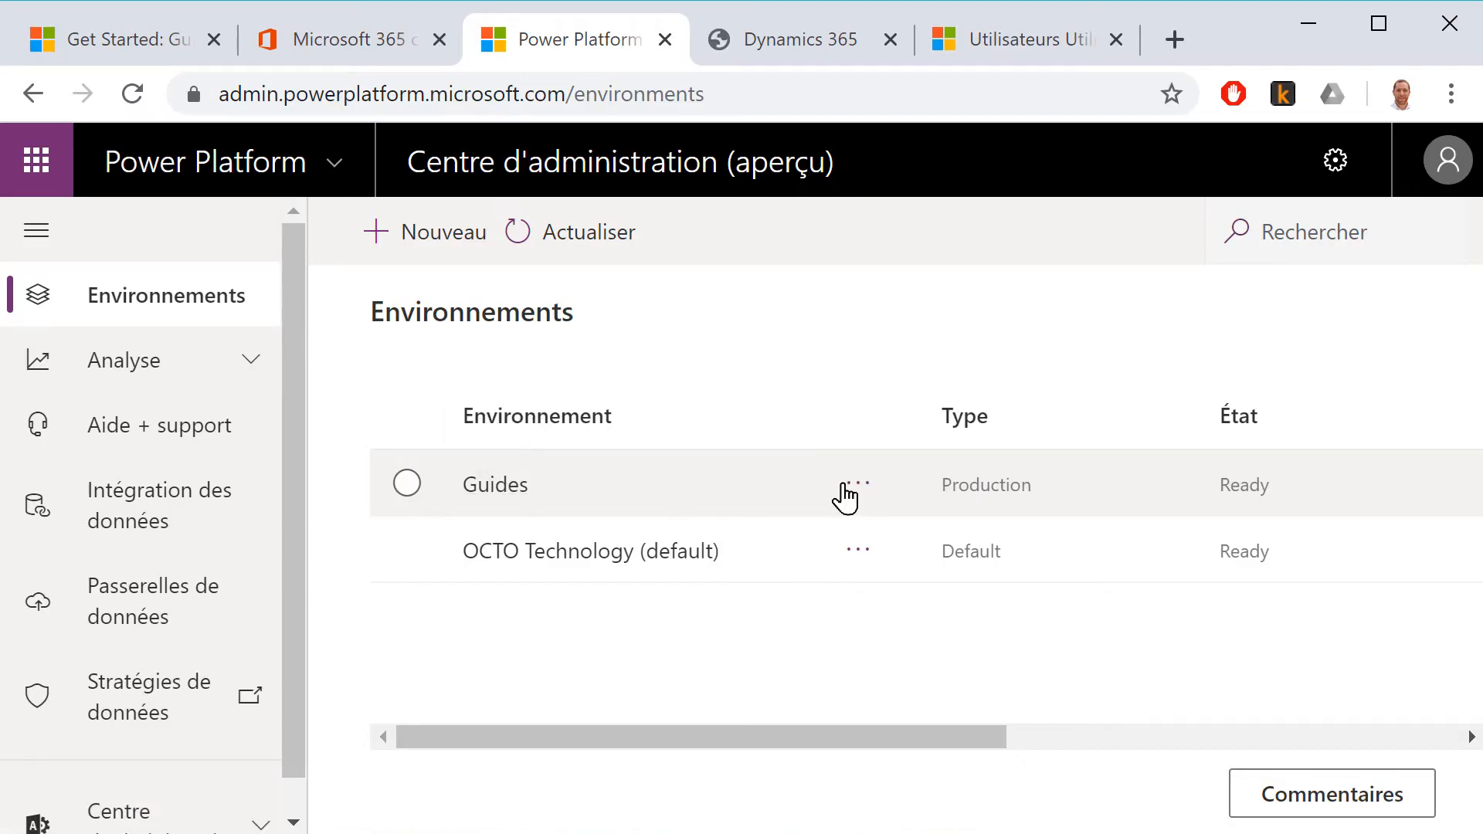
Step: Open the Guides environment's settings and examine its email settings (Paramètres de courrier électronique)
left_click(845, 497)
left_click(868, 586)
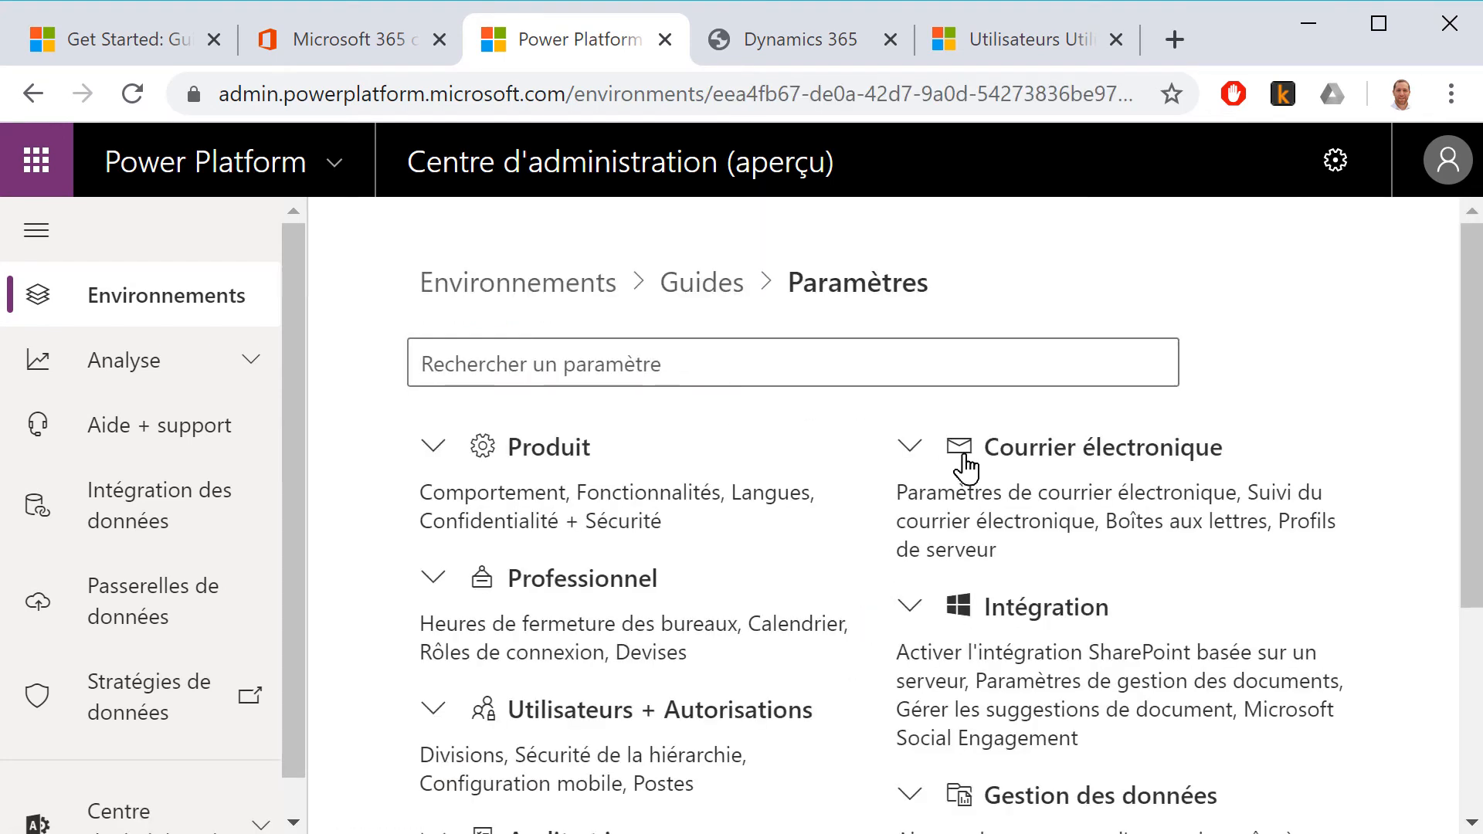
left_click(966, 467)
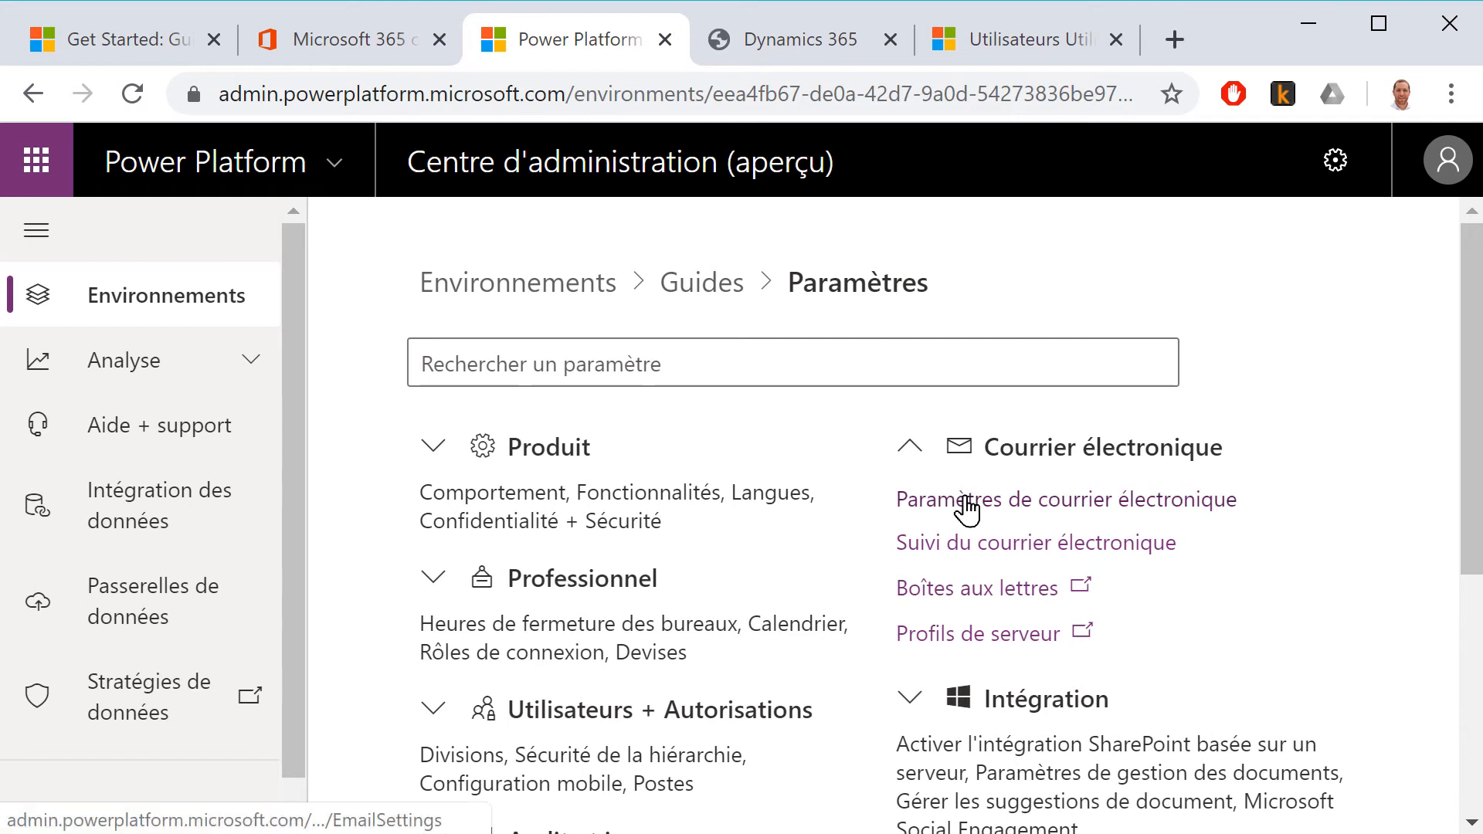
left_click(953, 502)
scroll(596, 547, "down", 10)
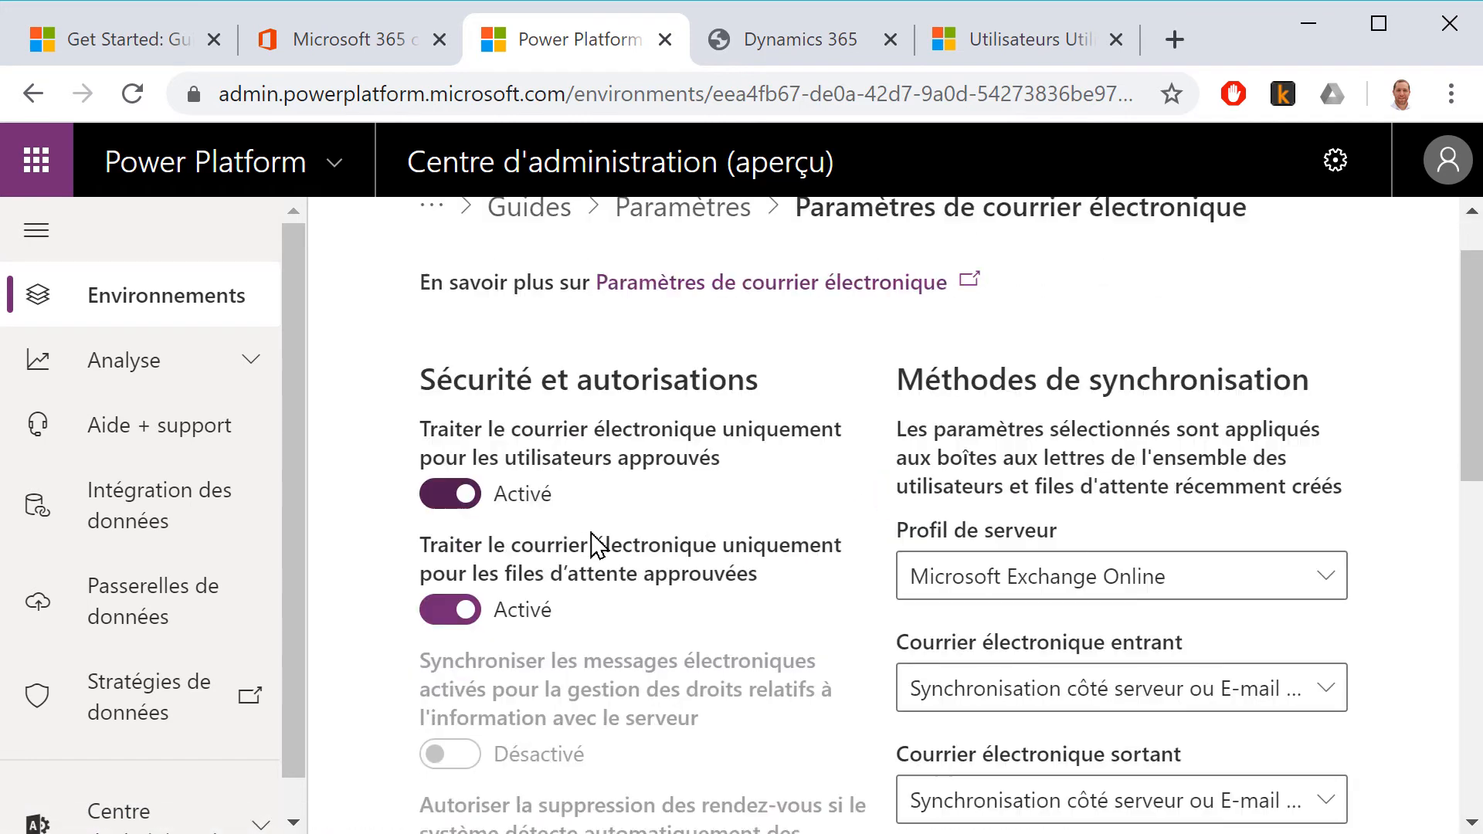
scroll(597, 554, "down", 3)
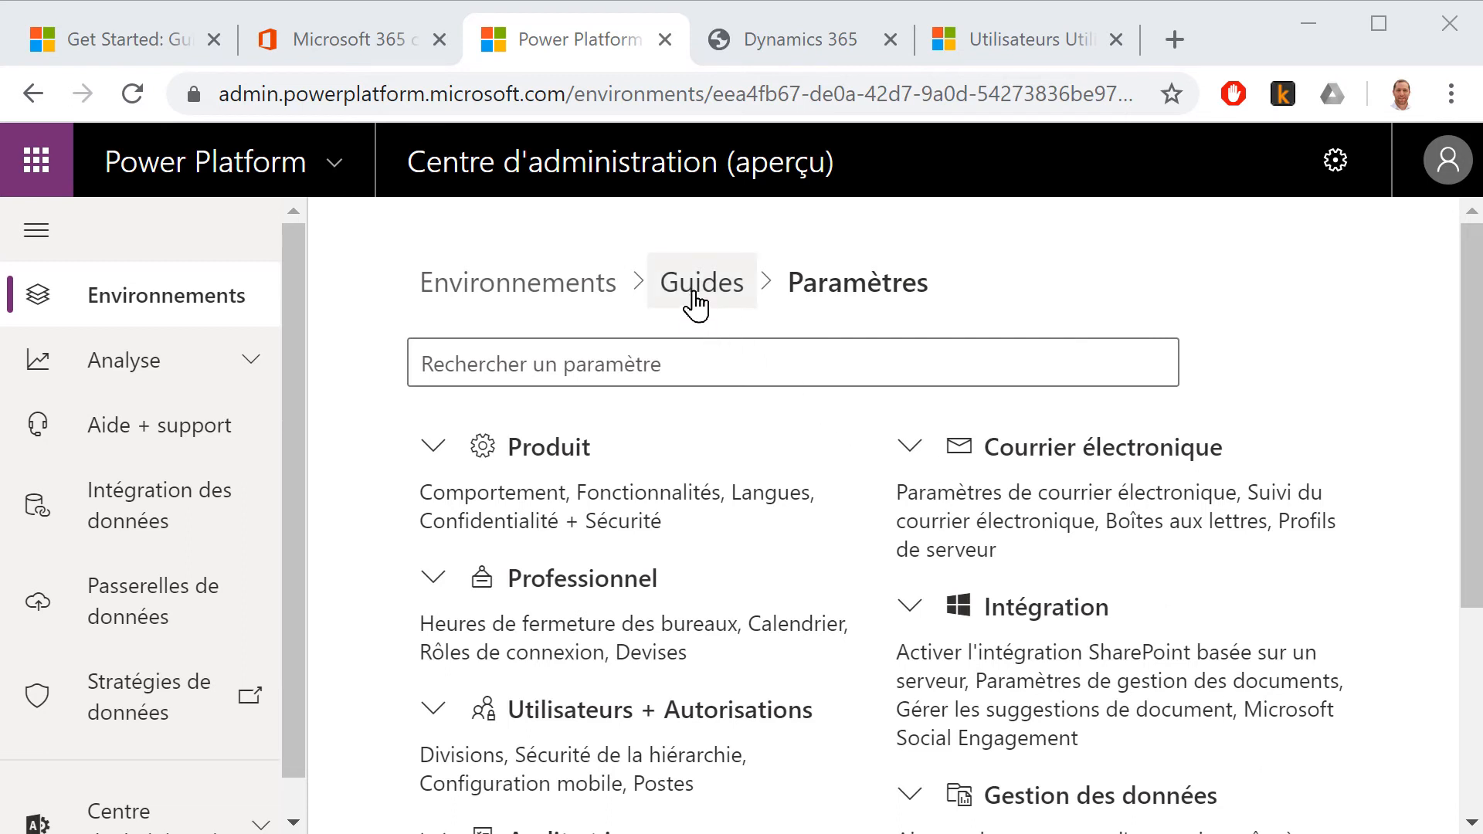
Step: Open solution management for the Guides environment and select the Dynamics 365 Guides solution
left_click(695, 303)
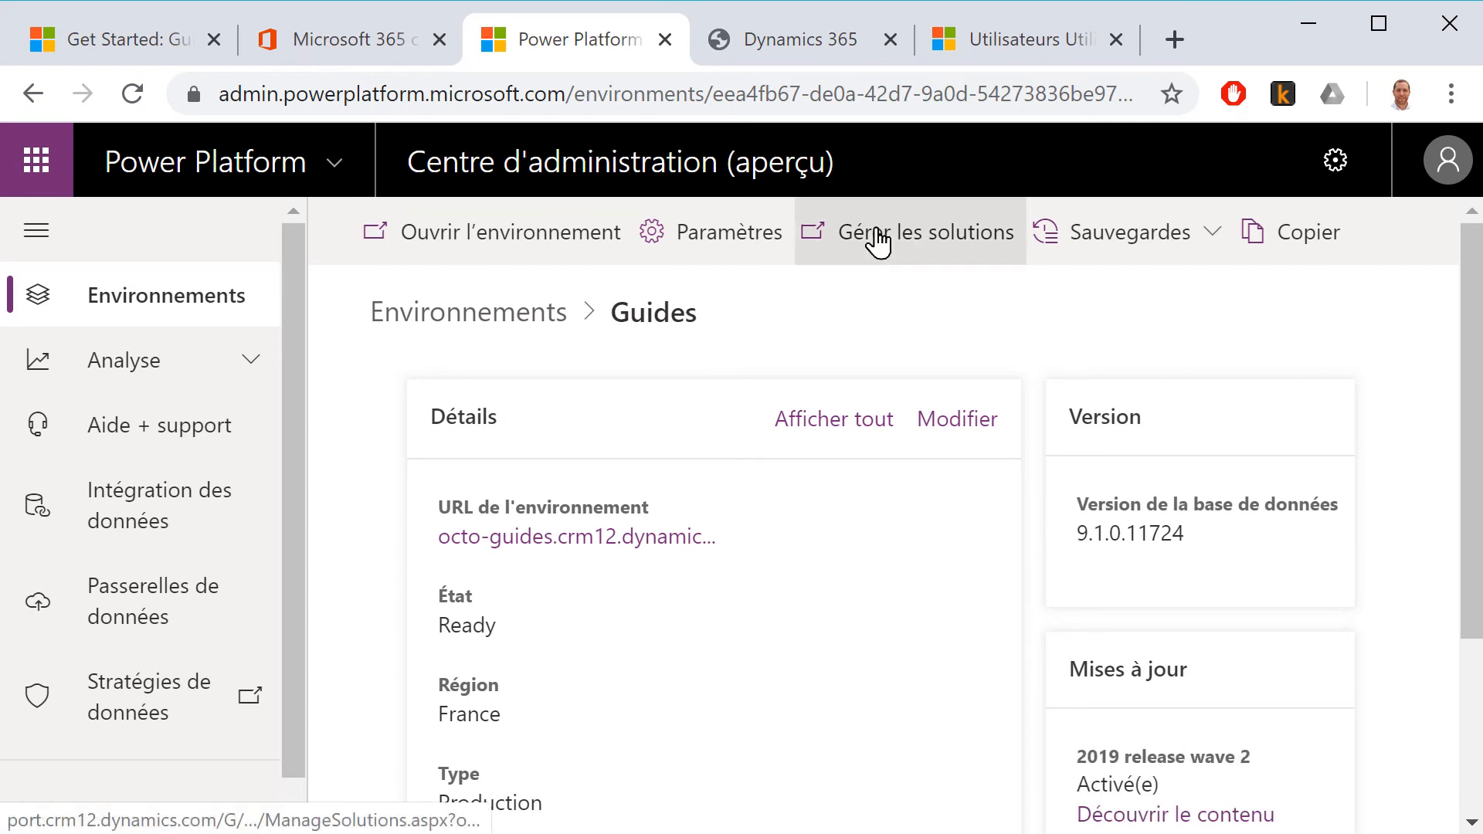
left_click(878, 242)
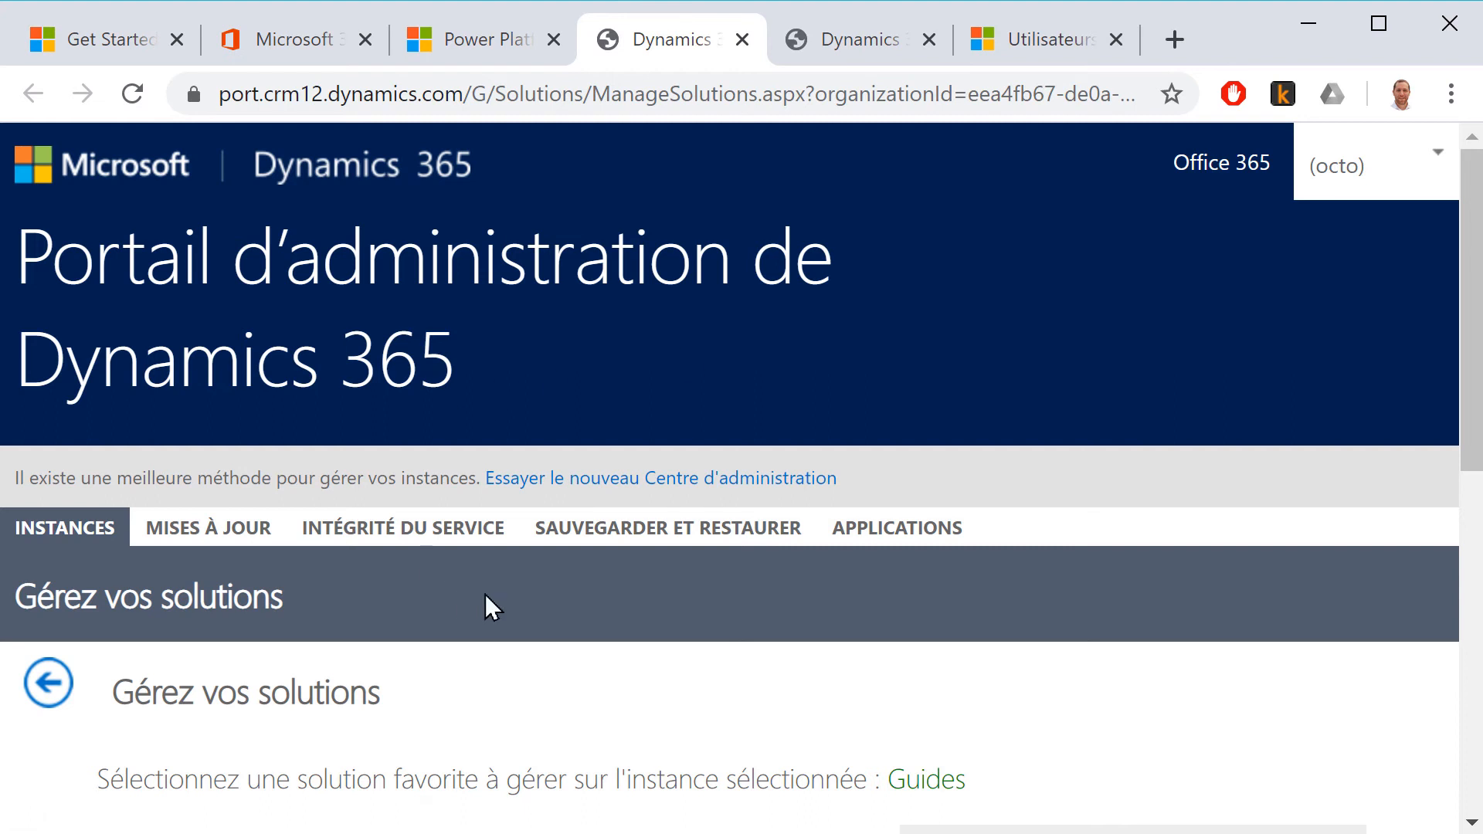
scroll(492, 607, "down", 4)
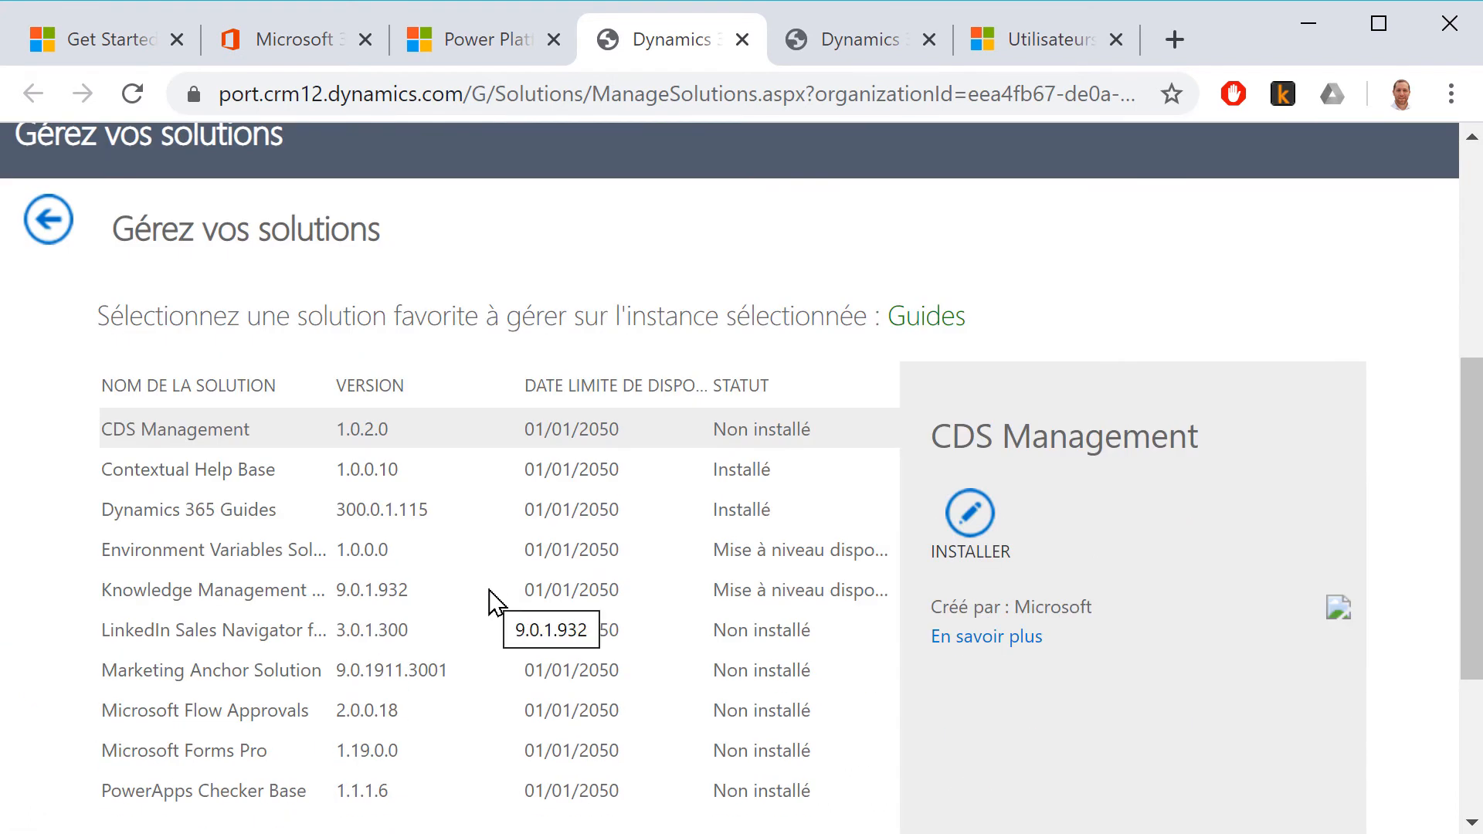
left_click(171, 509)
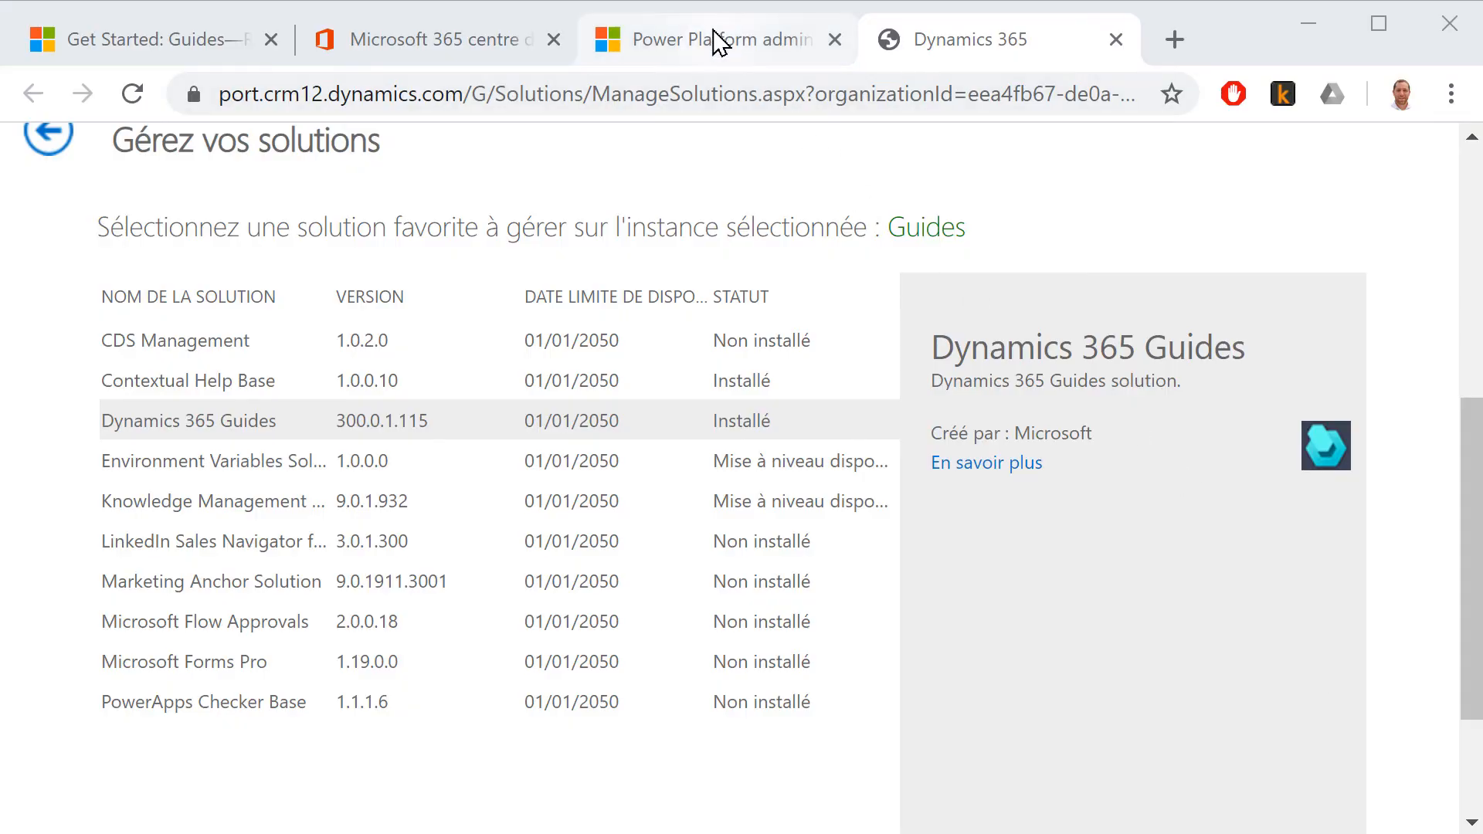
Step: Return to the Power Platform admin center and open the user list from the Guides environment's Utilisateurs + Autorisations settings
left_click(717, 42)
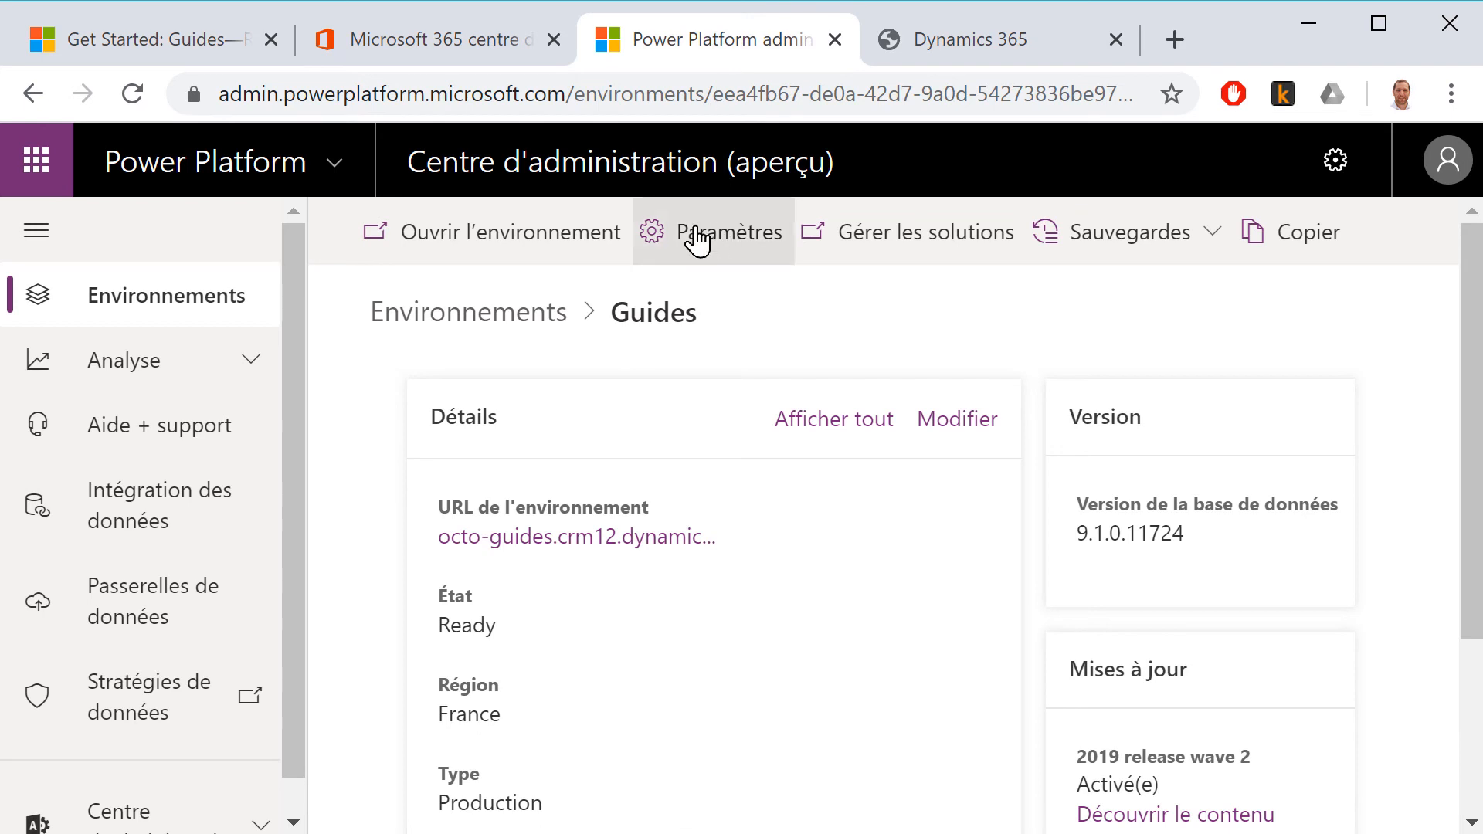
left_click(697, 240)
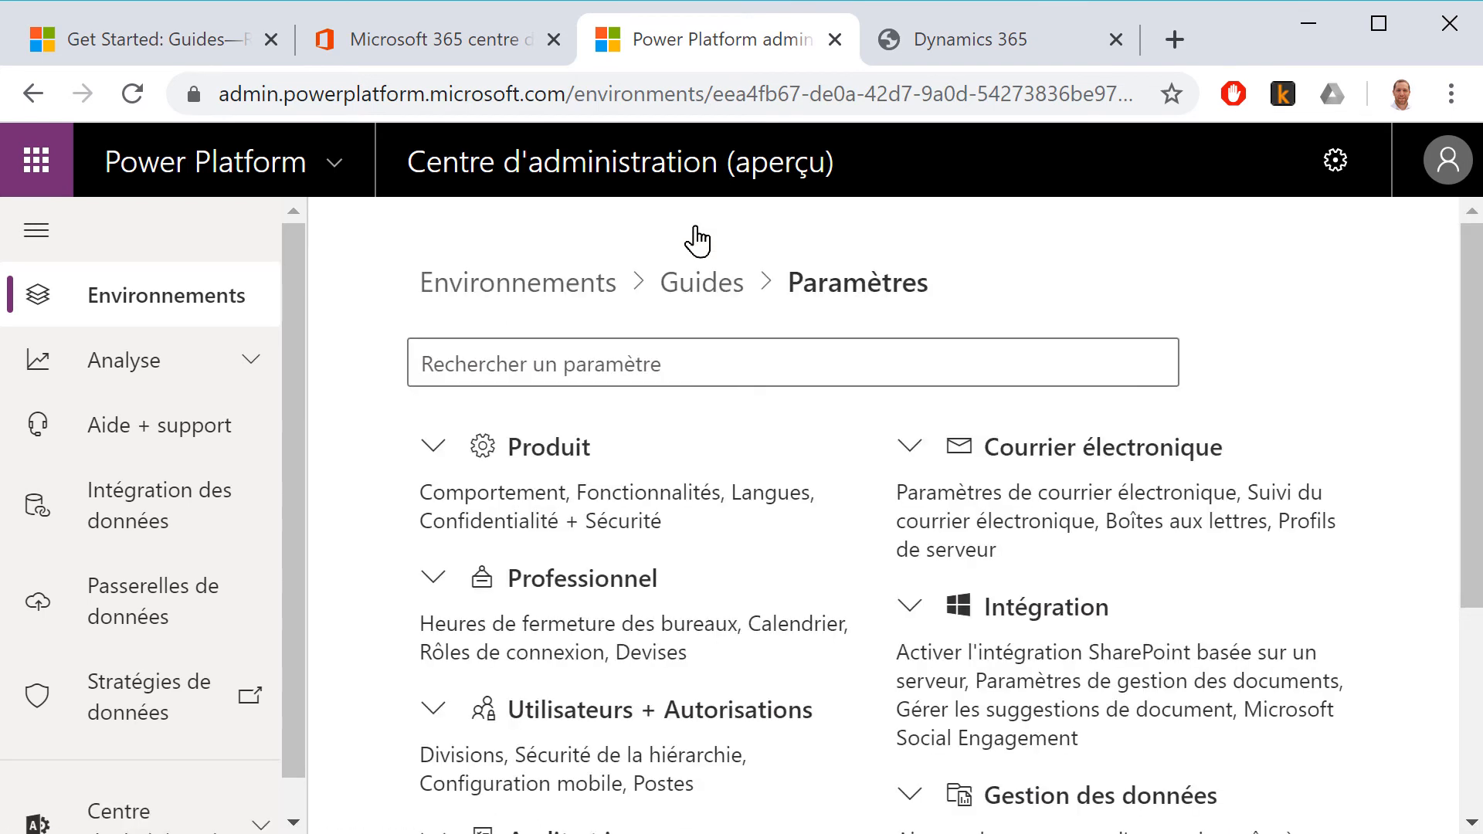
left_click(434, 707)
scroll(501, 652, "down", 1)
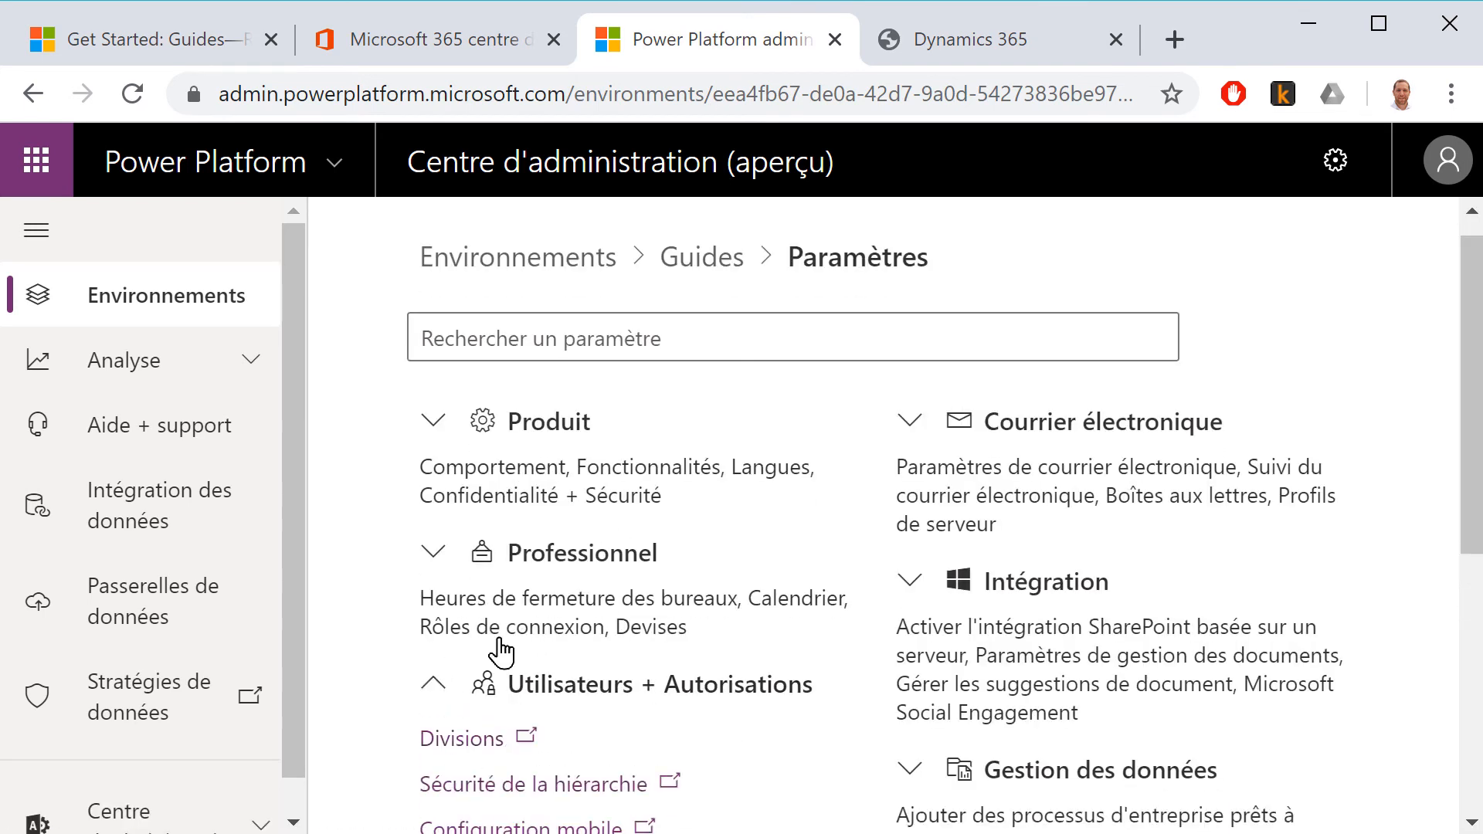
scroll(501, 653, "down", 5)
left_click(501, 587)
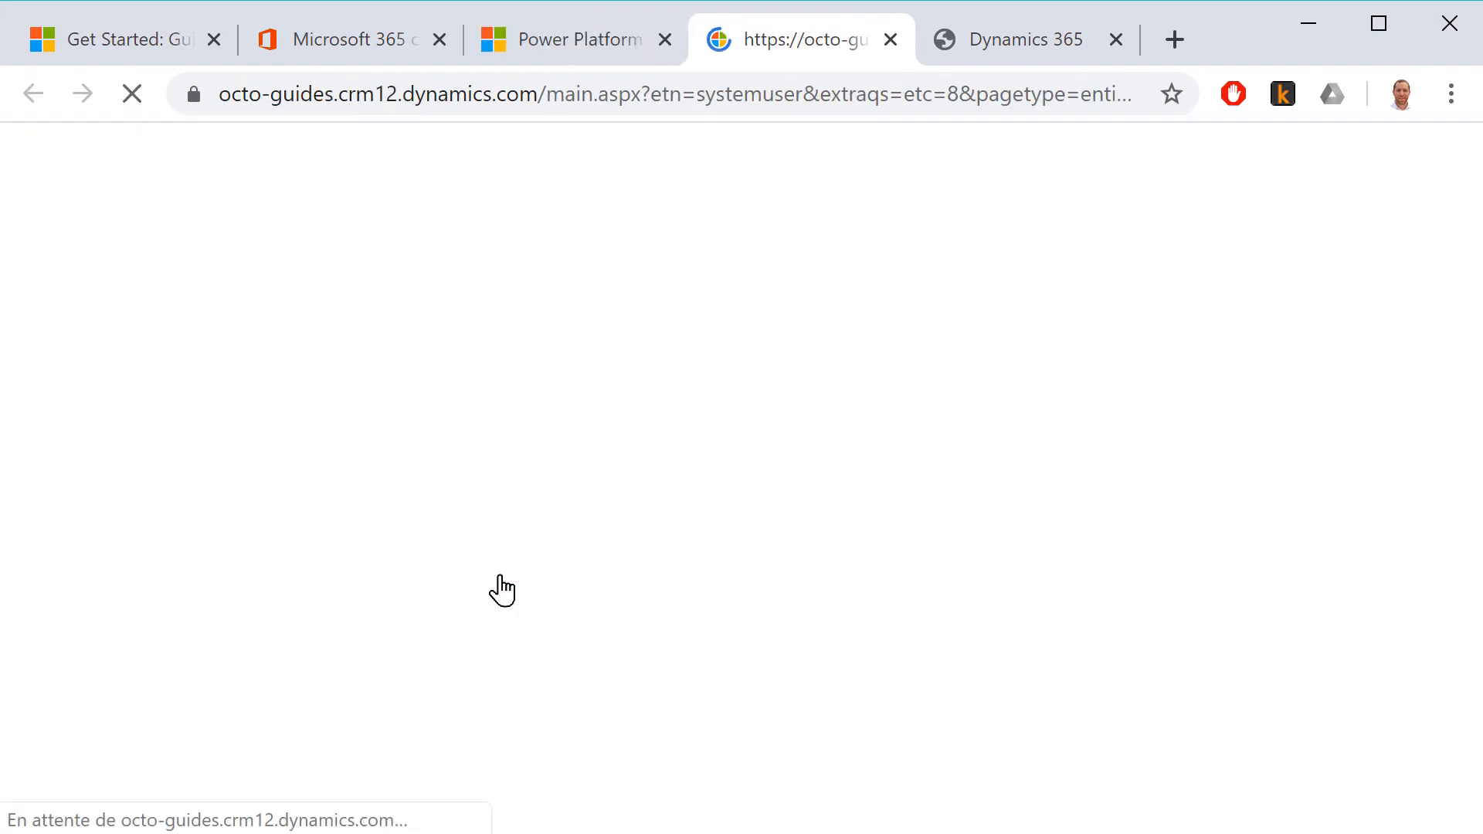
Step: Assign the Common Data Service User and Dynamics 365 Guides Author roles to the third and fourth users in the list
left_click(100, 534)
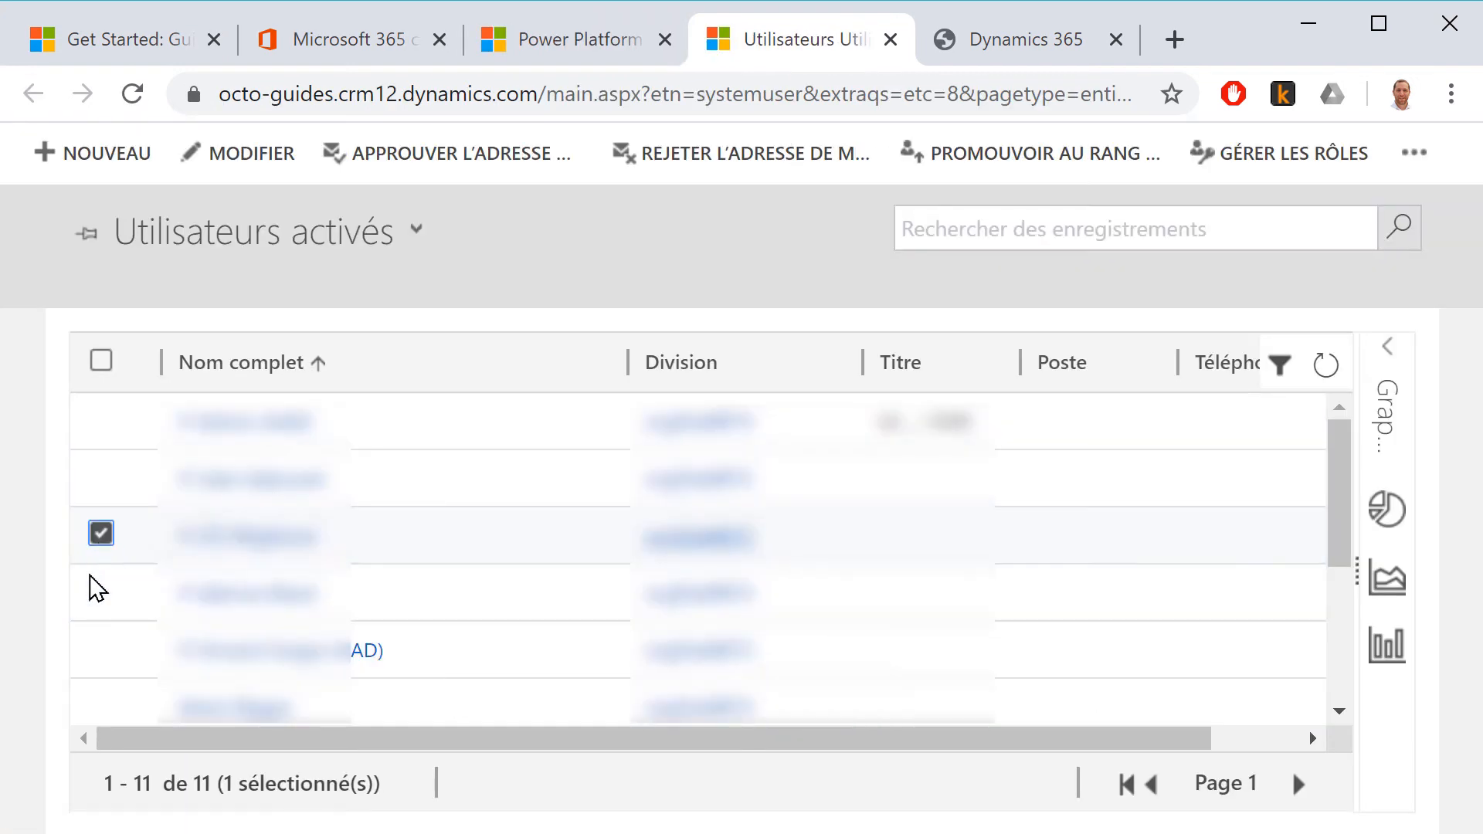
left_click(100, 591)
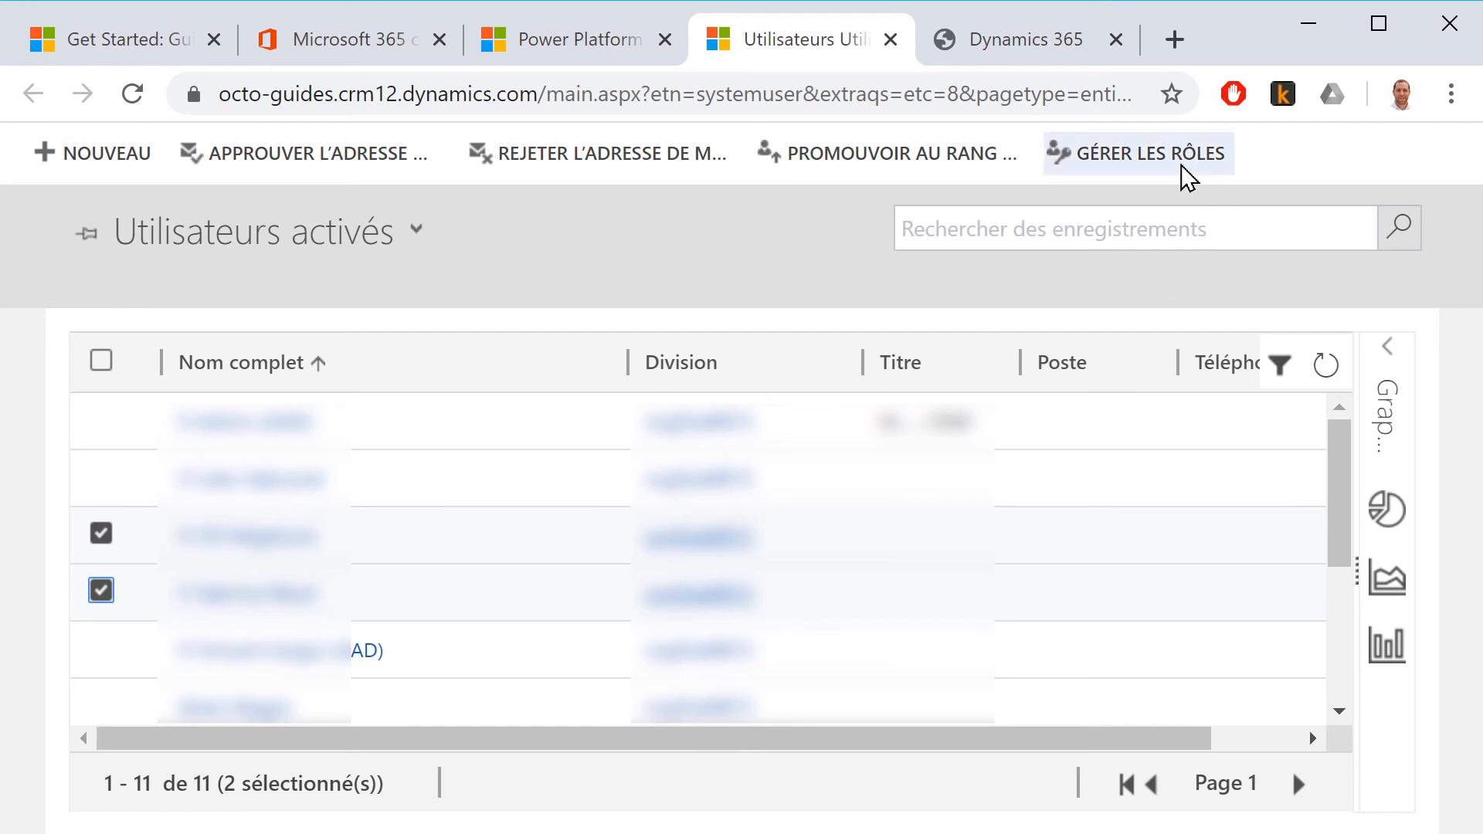
left_click(1182, 176)
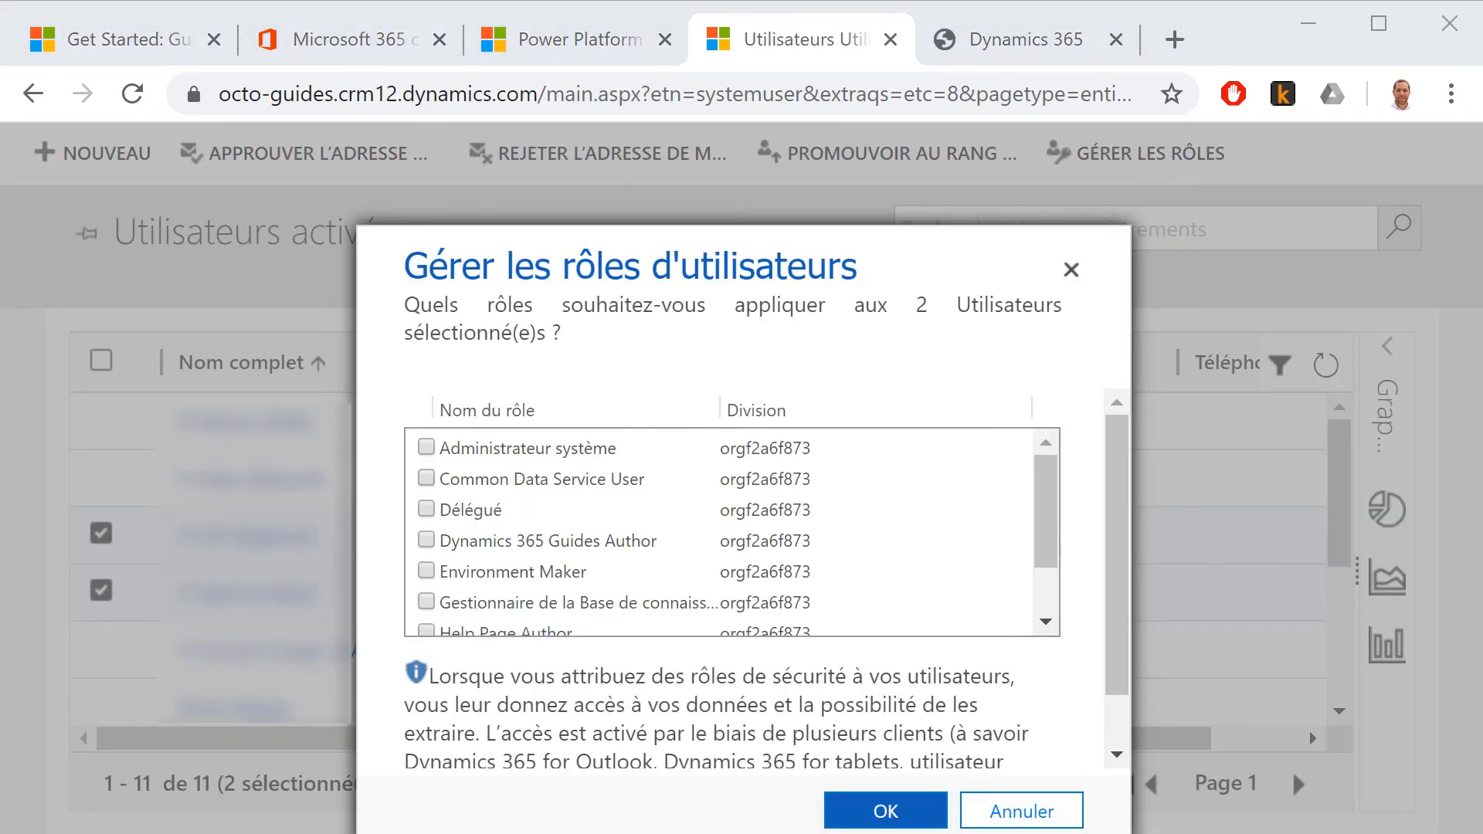
left_click(426, 480)
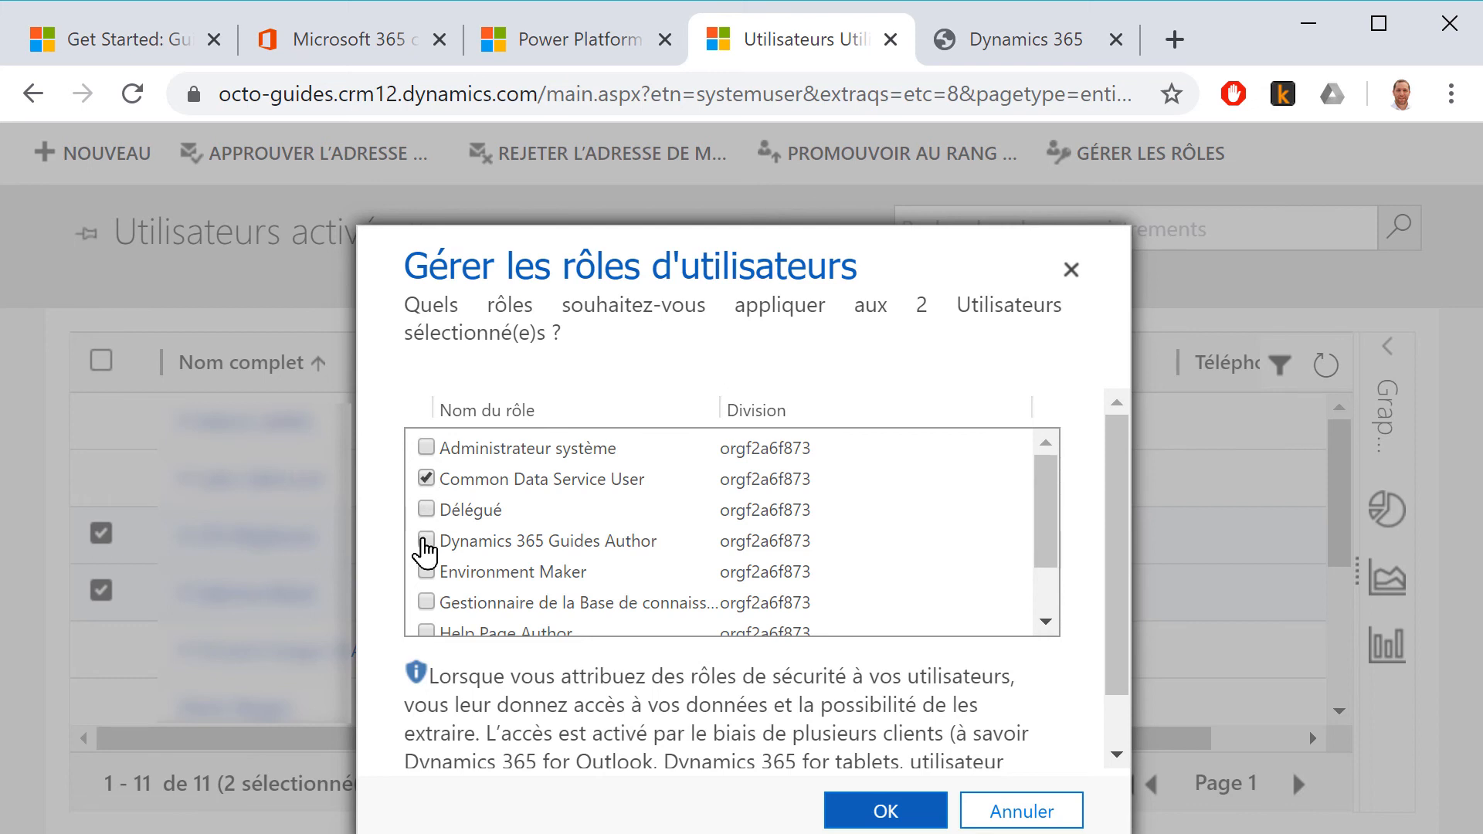
left_click(426, 542)
left_click(880, 811)
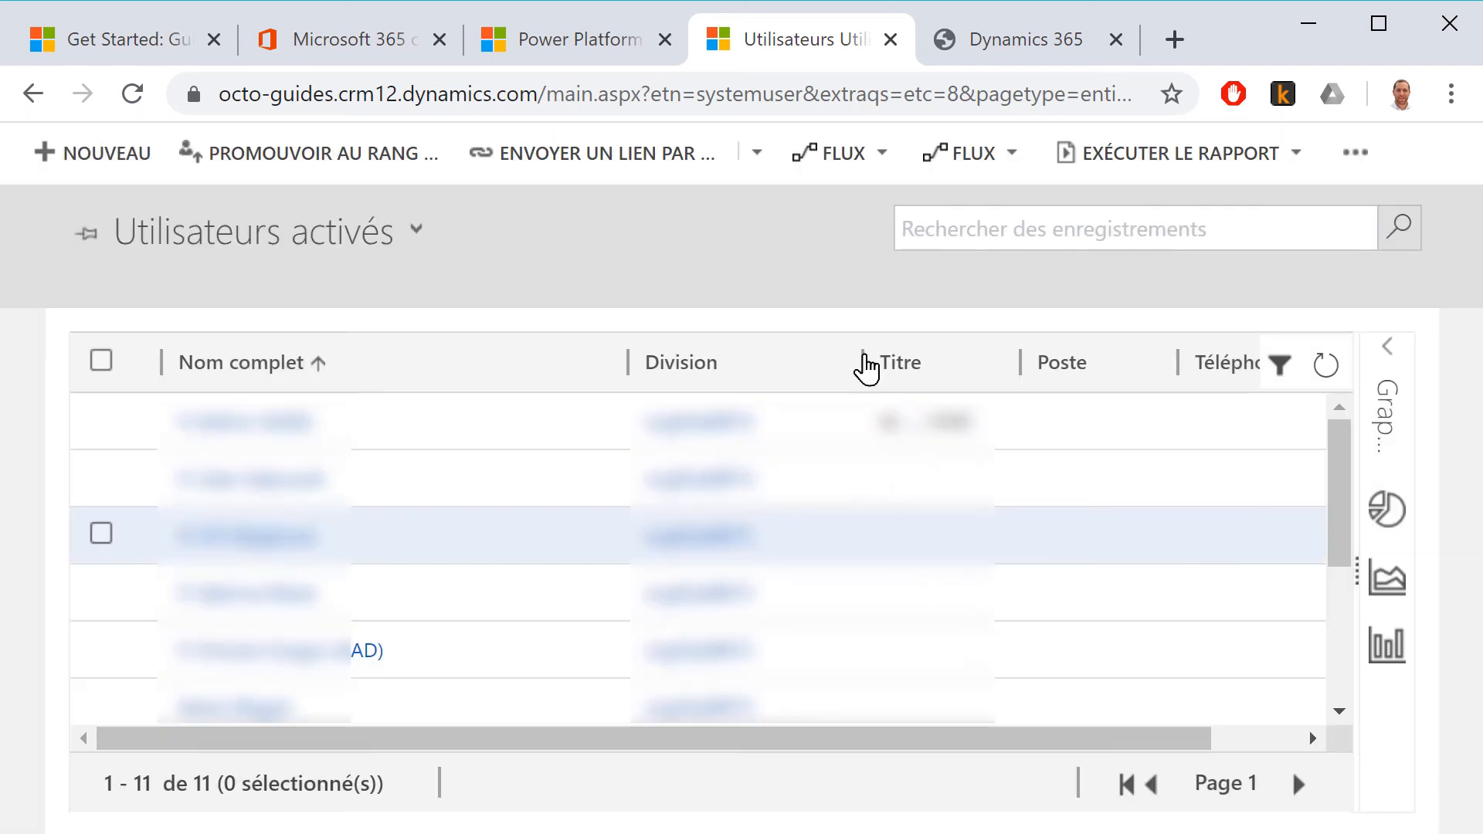
left_click(581, 60)
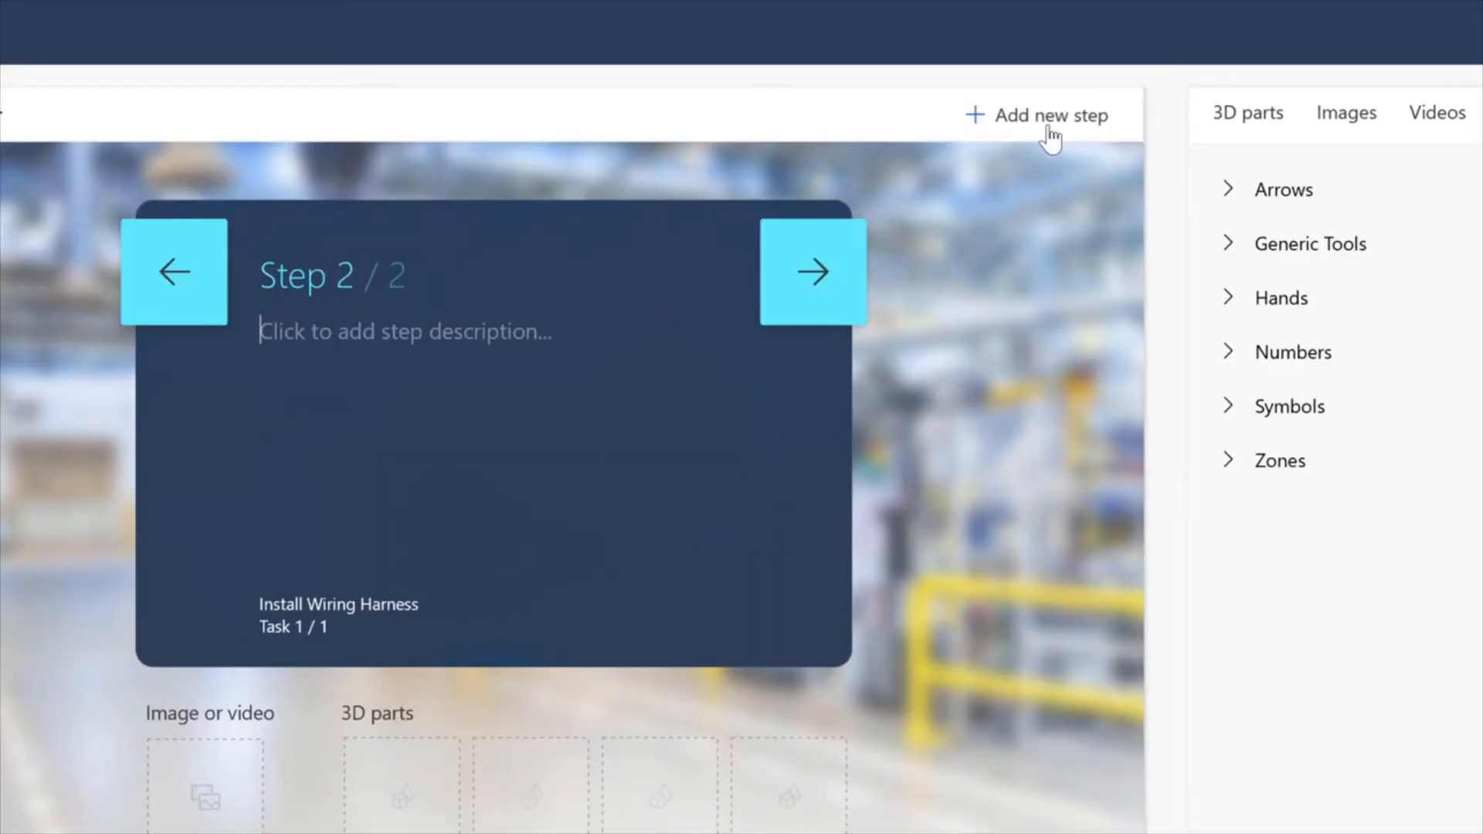
Step: In the Guides step editor, describe Step 2 as "Attach the wire by pushing down on the four clips." and add the Straight 15cm arrow
type("Attach the wire by pushing down on the four")
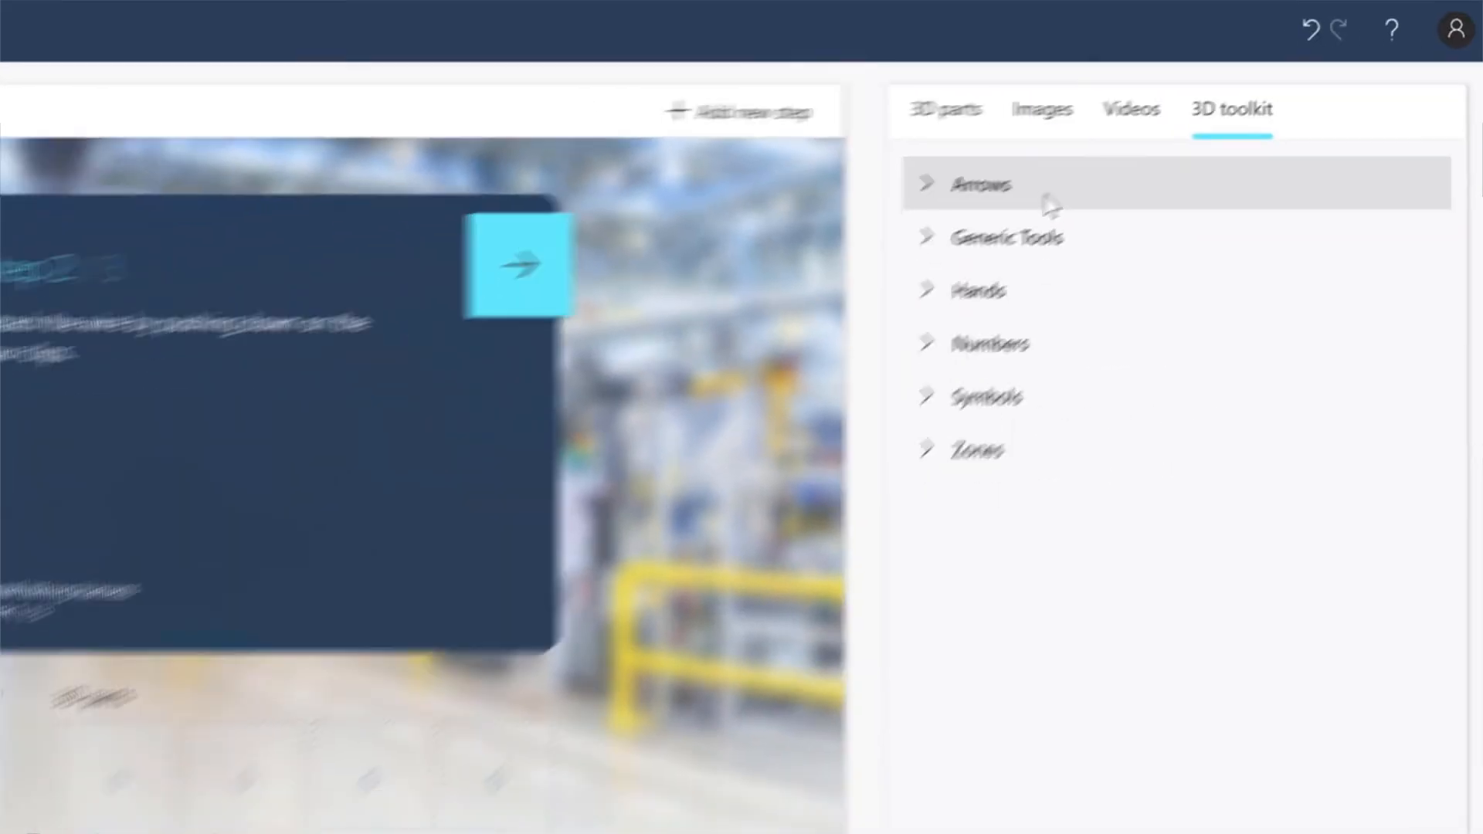
left_click(1050, 204)
scroll(1272, 628, "down", 5)
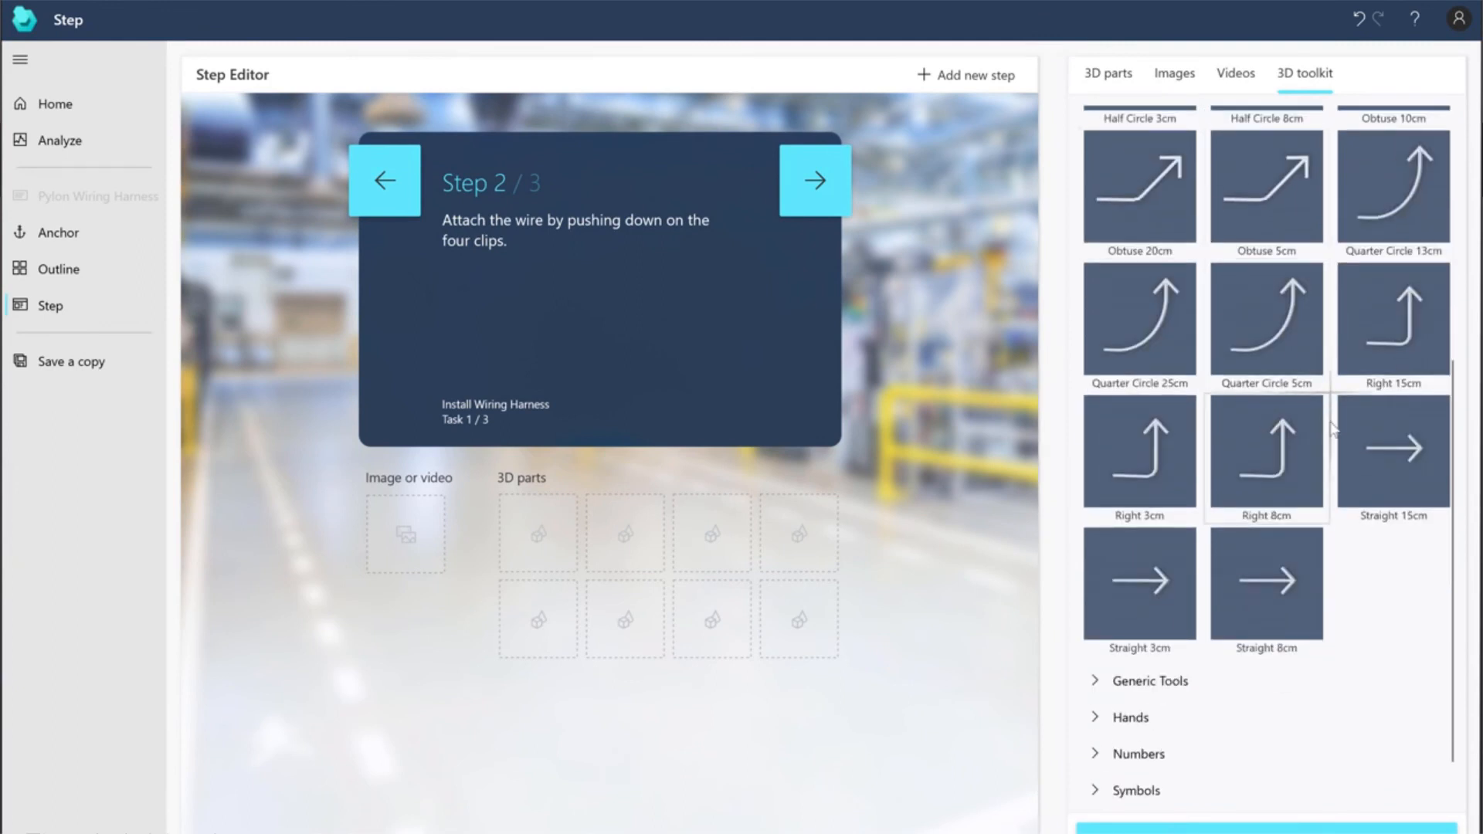
left_click_drag(1393, 444, 539, 505)
scroll(1117, 121, "down", 1)
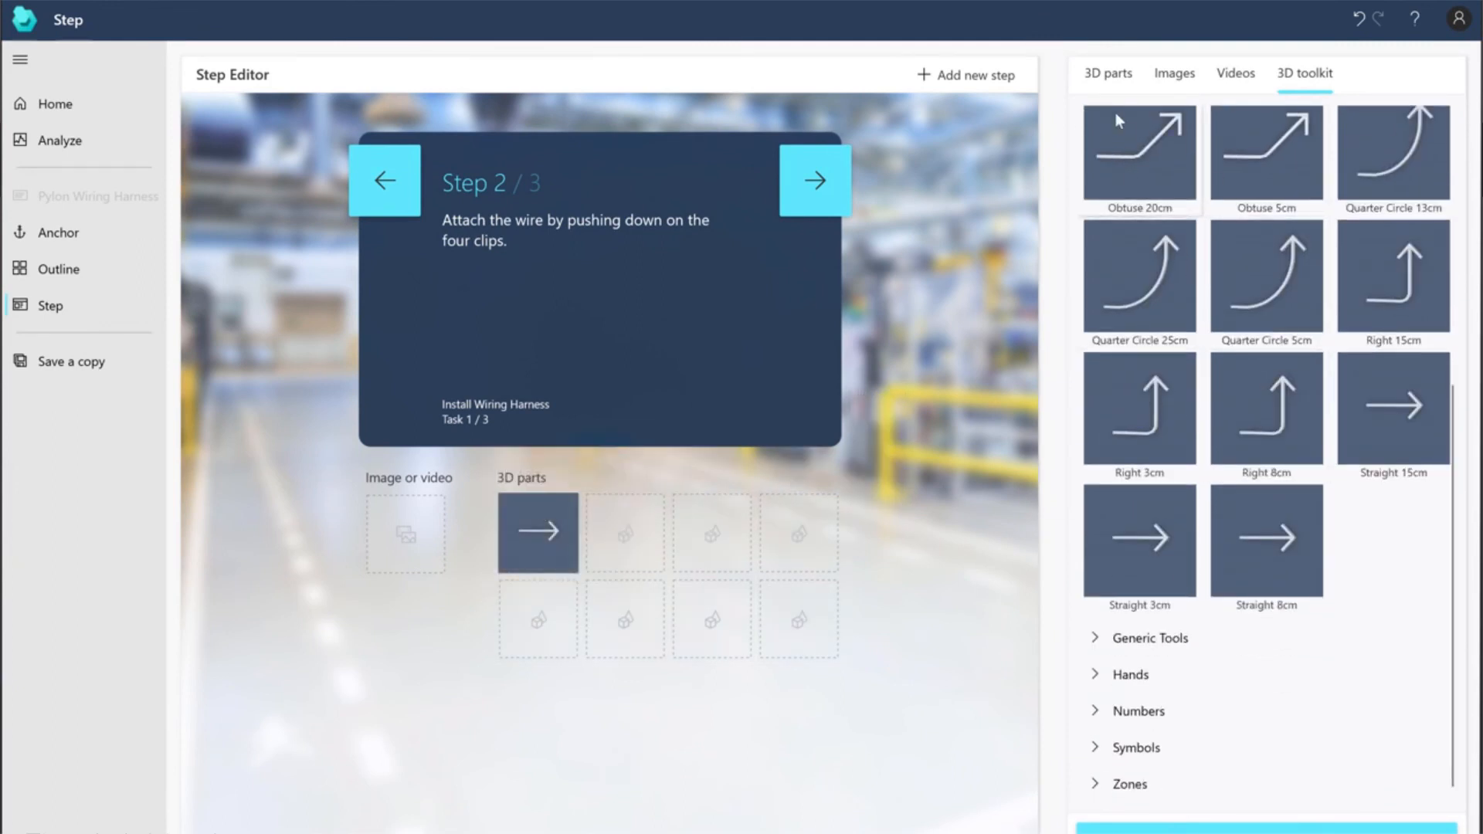
Step: Import the half_cable_v7 model into the 3D parts library and add the HowToClipWire image to Step 2
left_click(1108, 78)
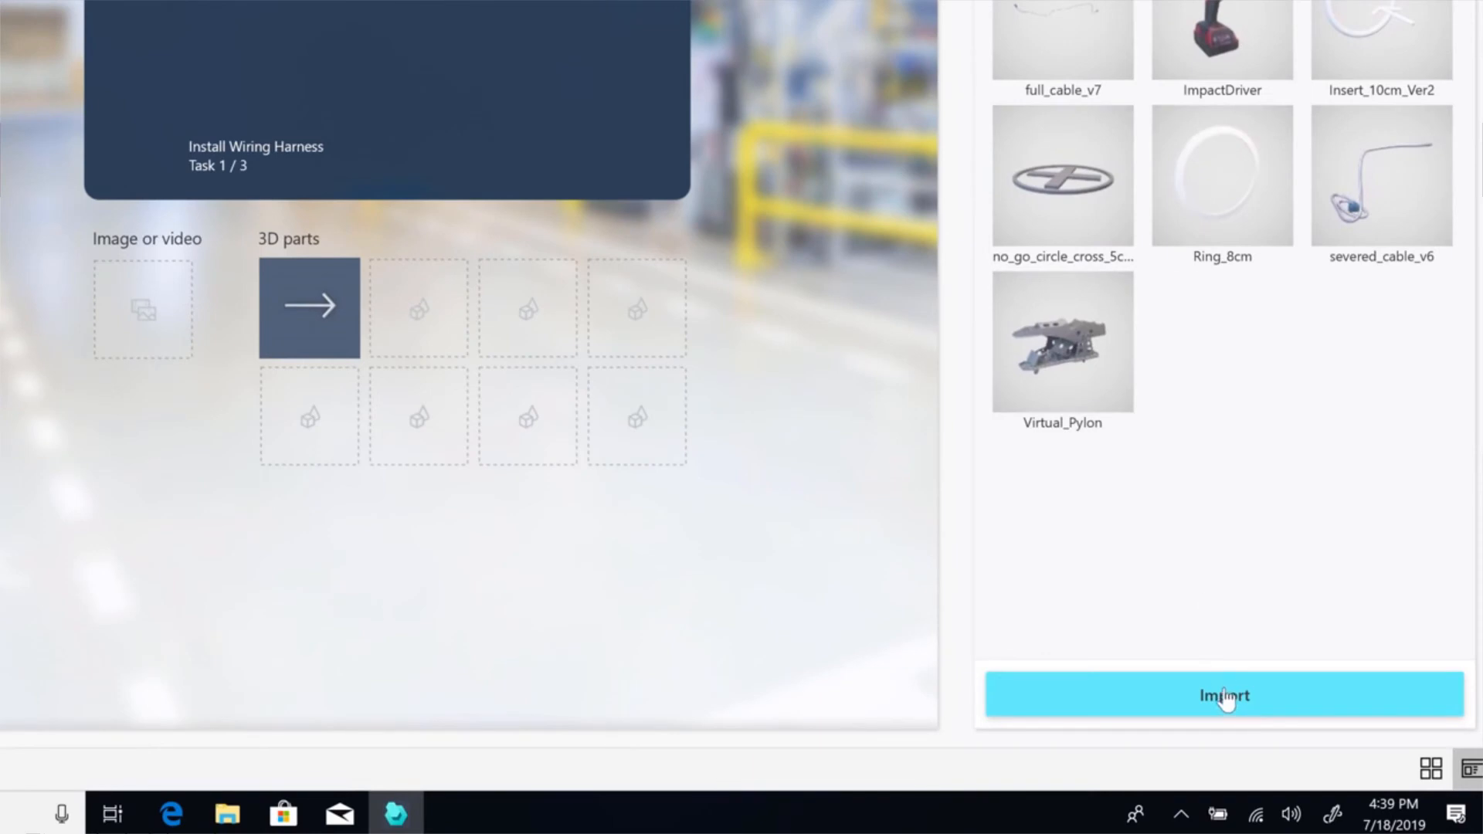
left_click(1266, 829)
double_click(740, 205)
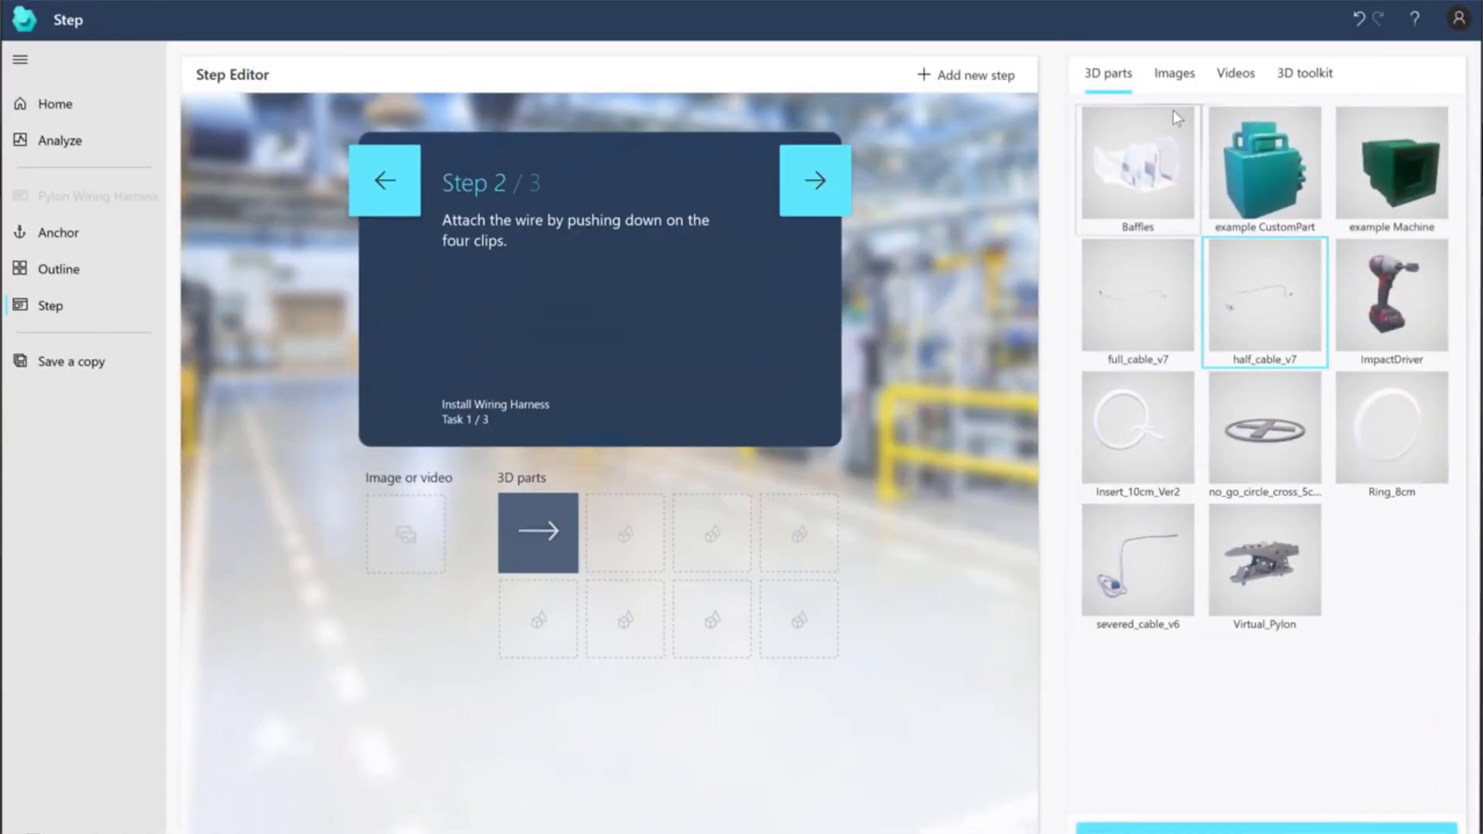
left_click(1173, 77)
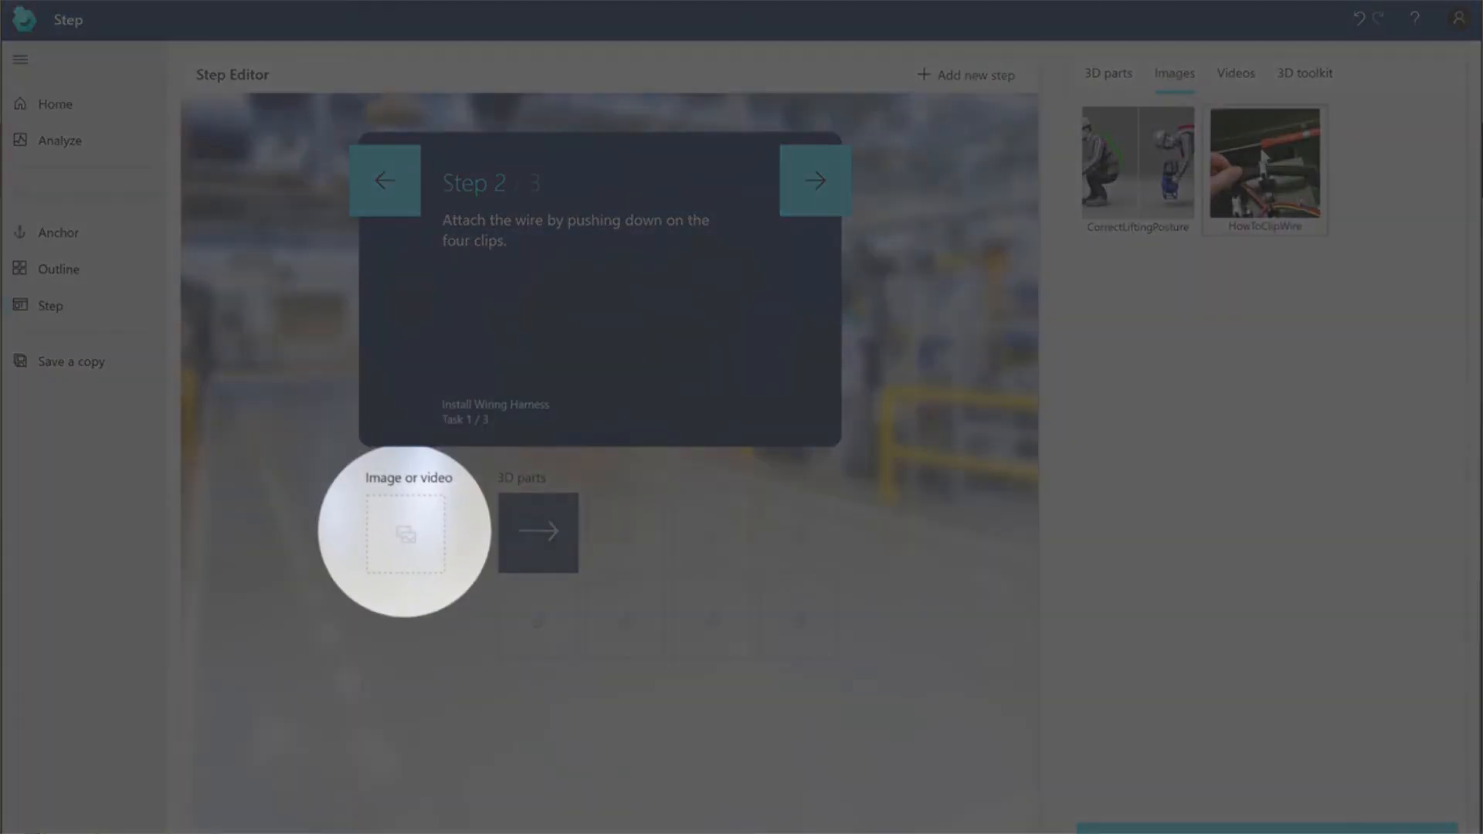
left_click_drag(1264, 162, 406, 533)
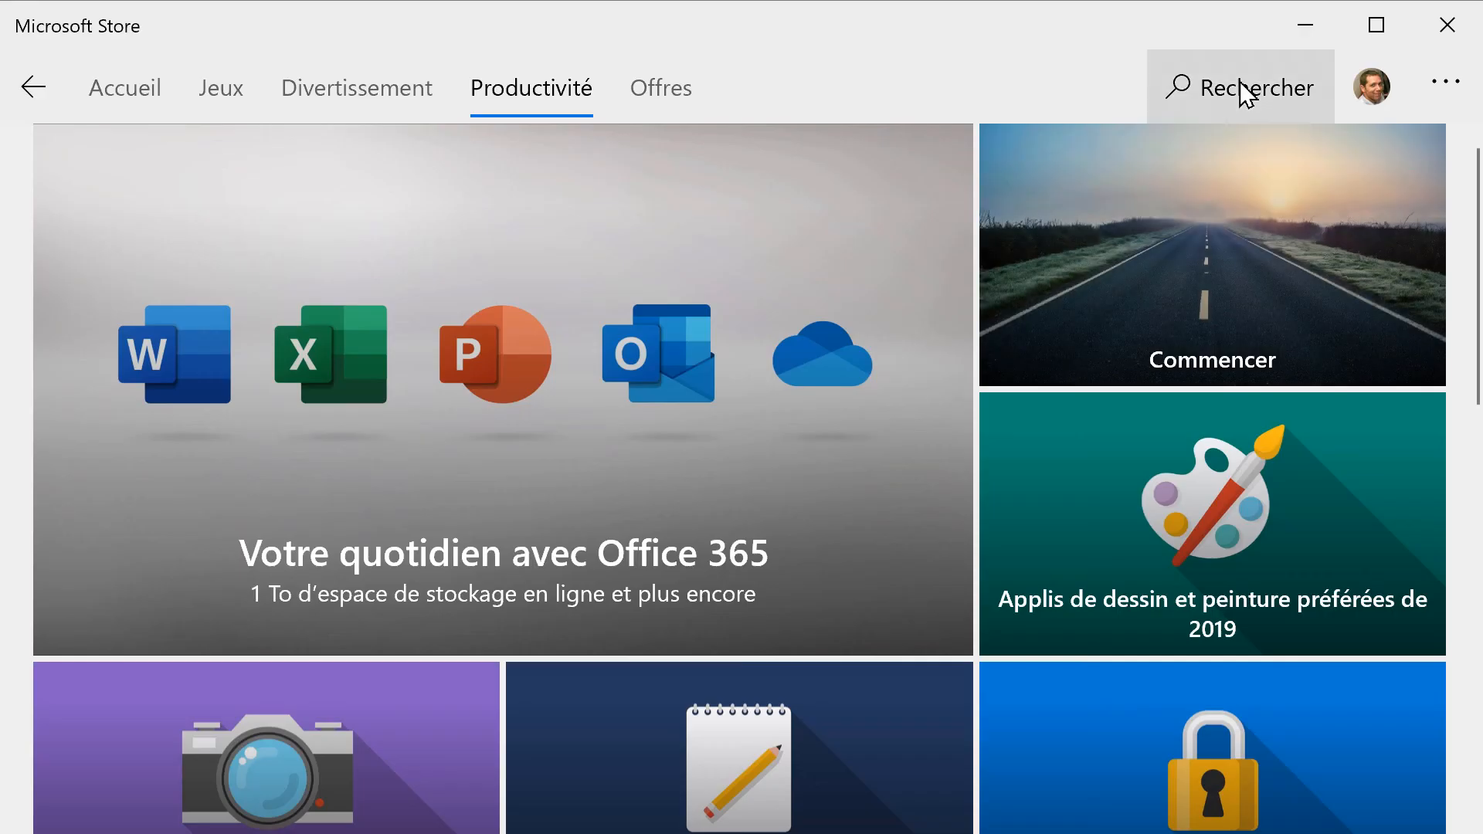
Step: In the Microsoft Store, search for "guides" and open the Microsoft Dynamics 365 Guides app page
left_click(1244, 92)
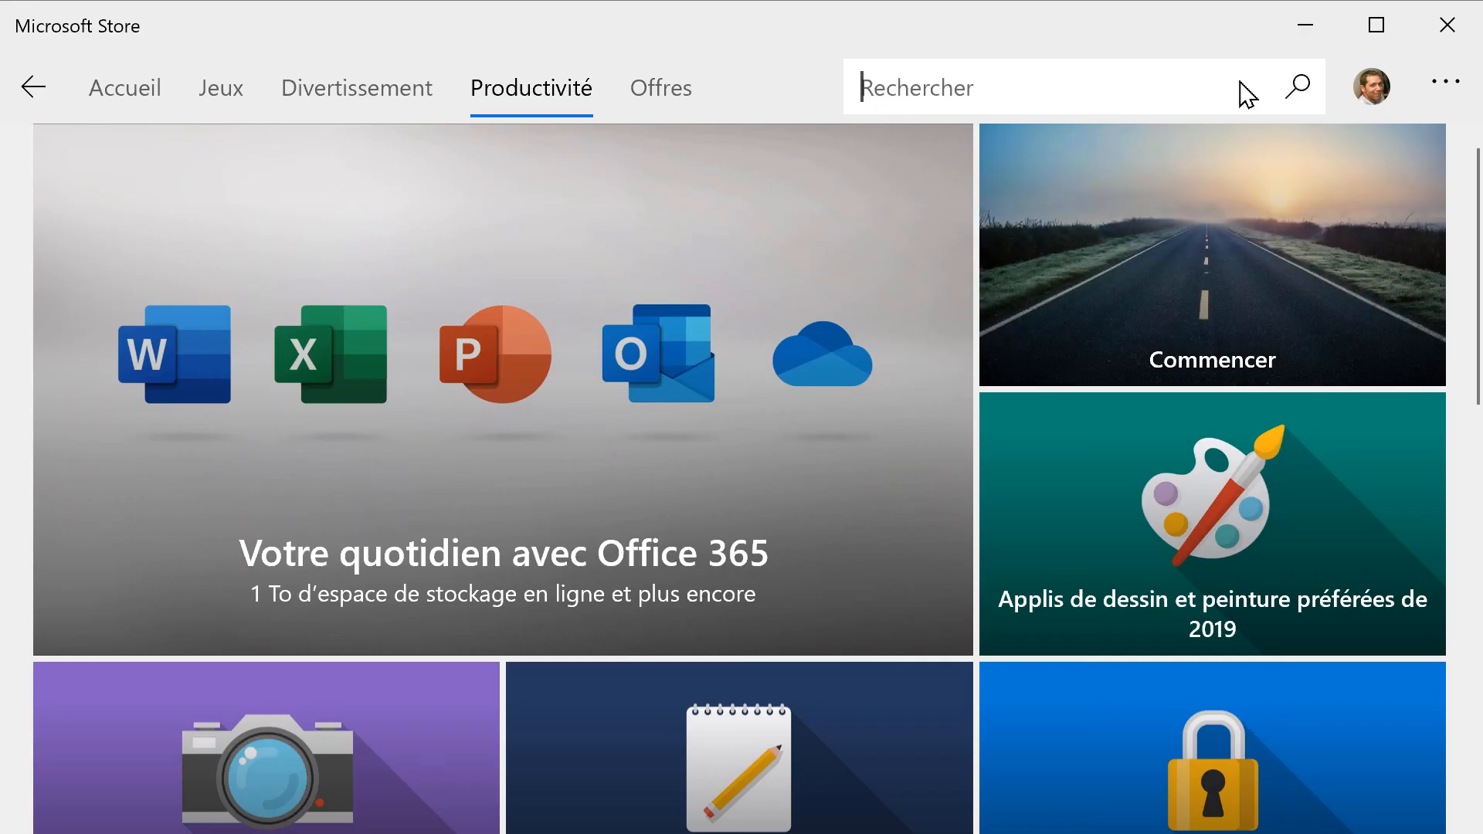
type("guides")
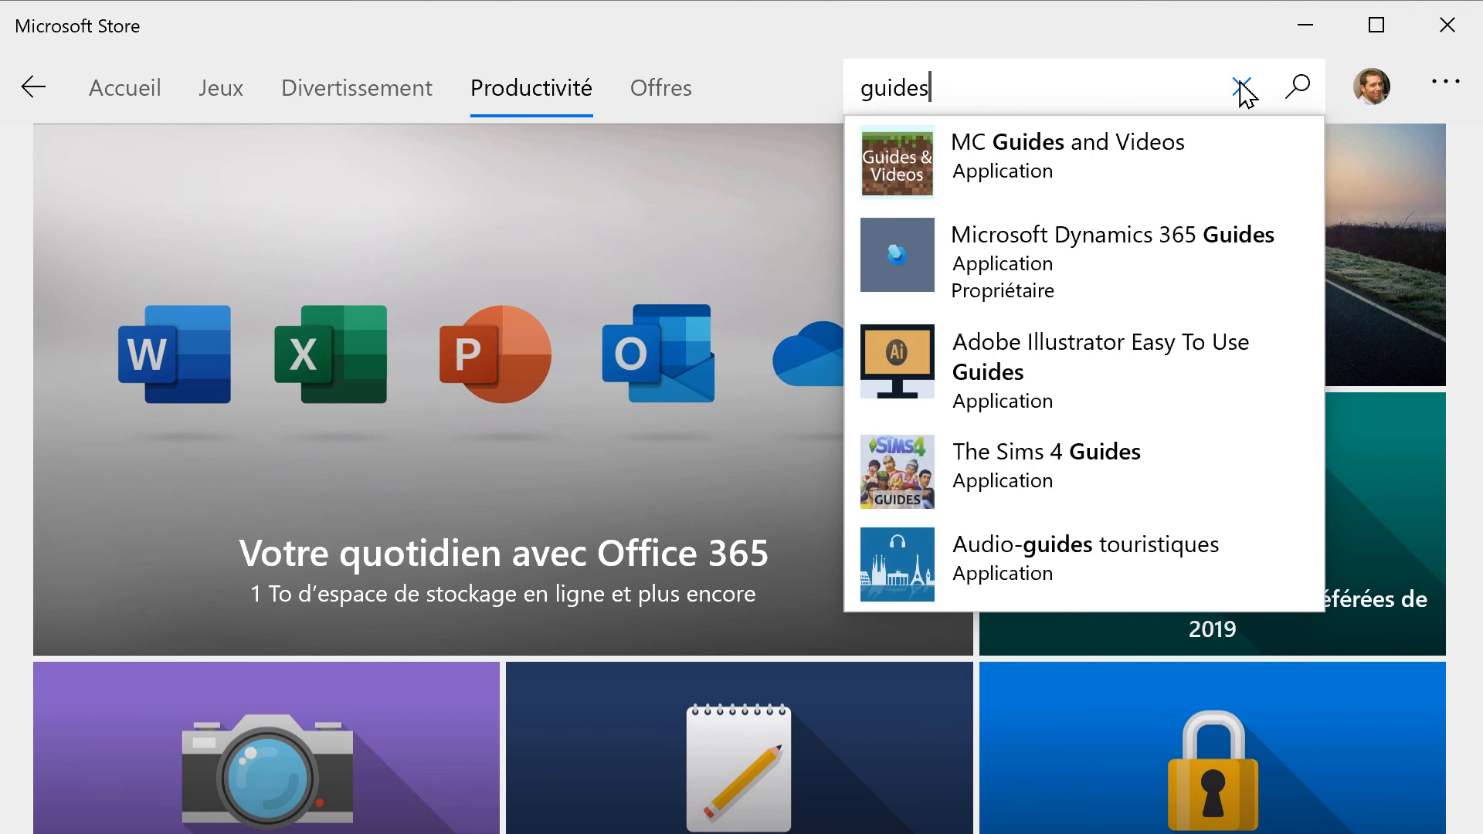
left_click(1143, 270)
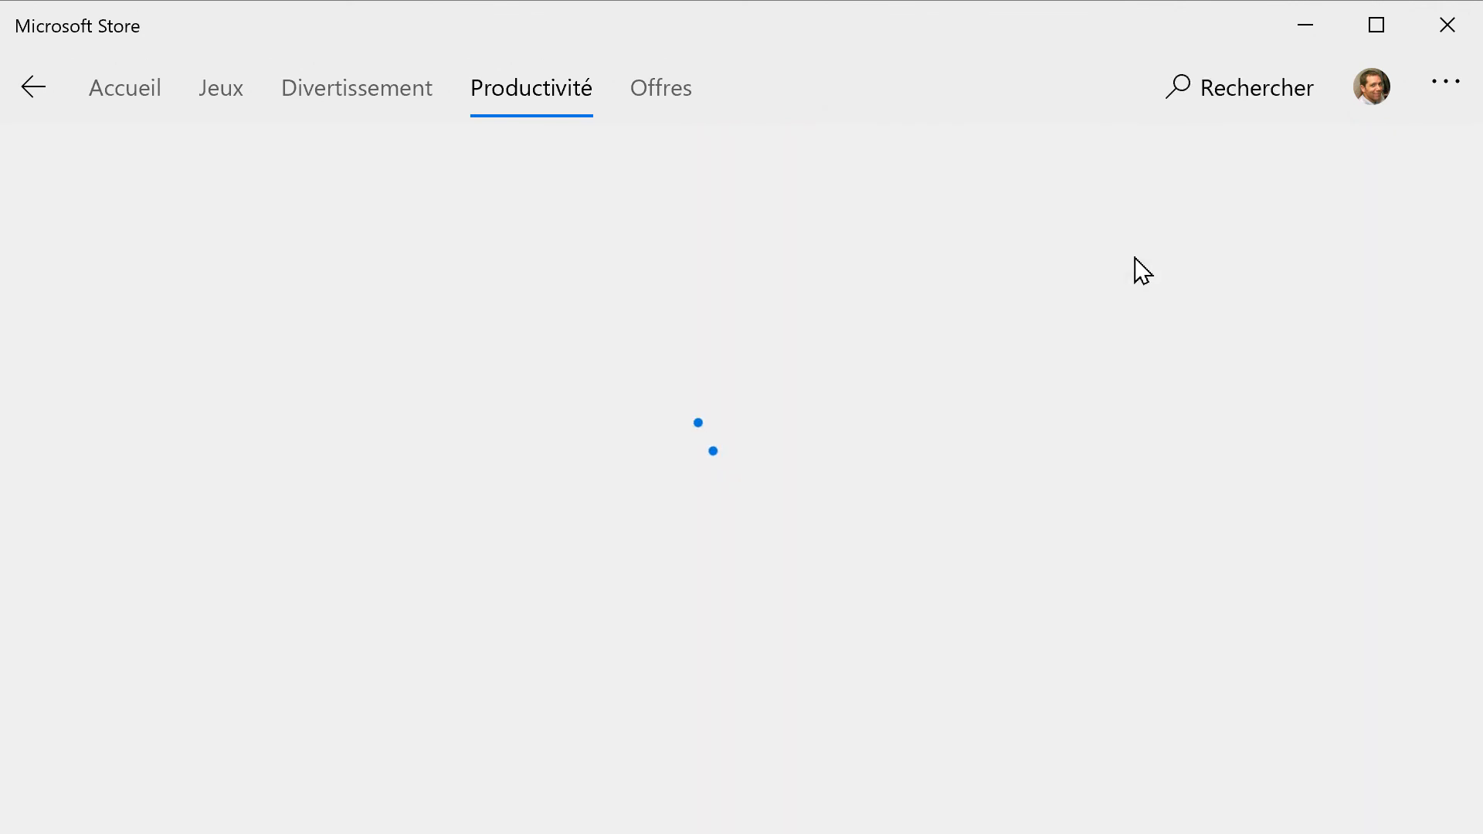